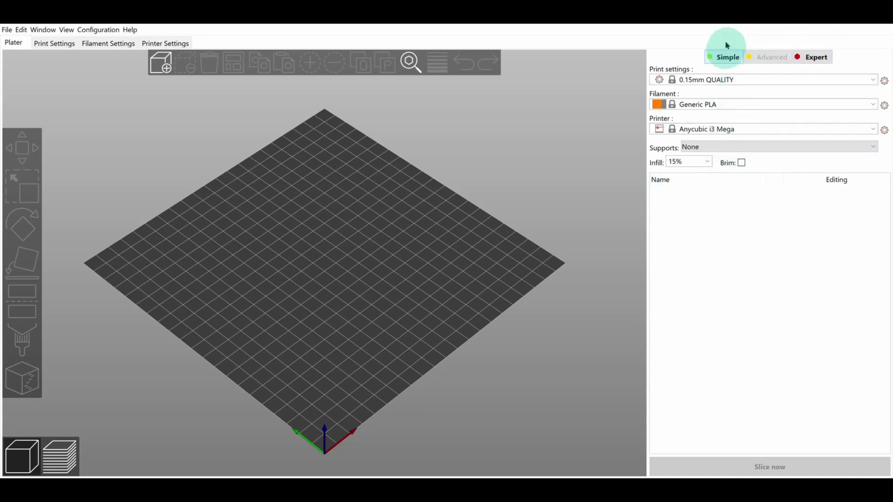
# - Check the printer's bed shape, then change Max print height from 205 to 260 mm
pyautogui.click(159, 36)
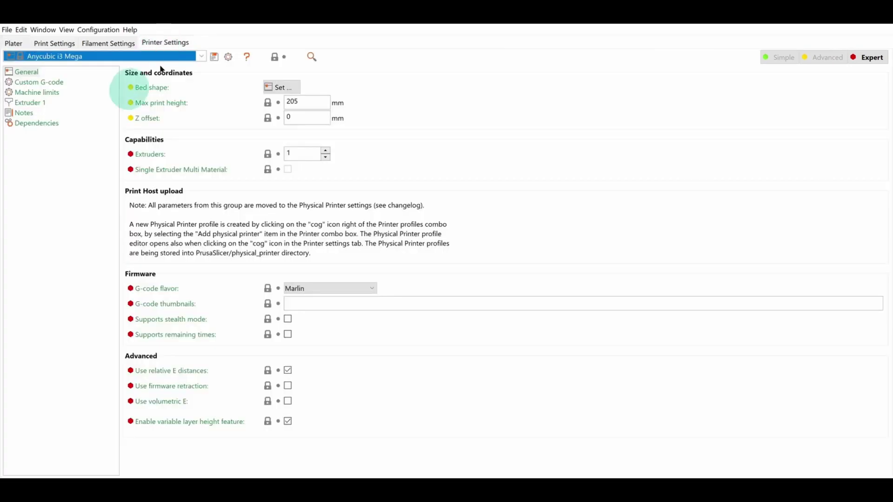
pyautogui.click(281, 85)
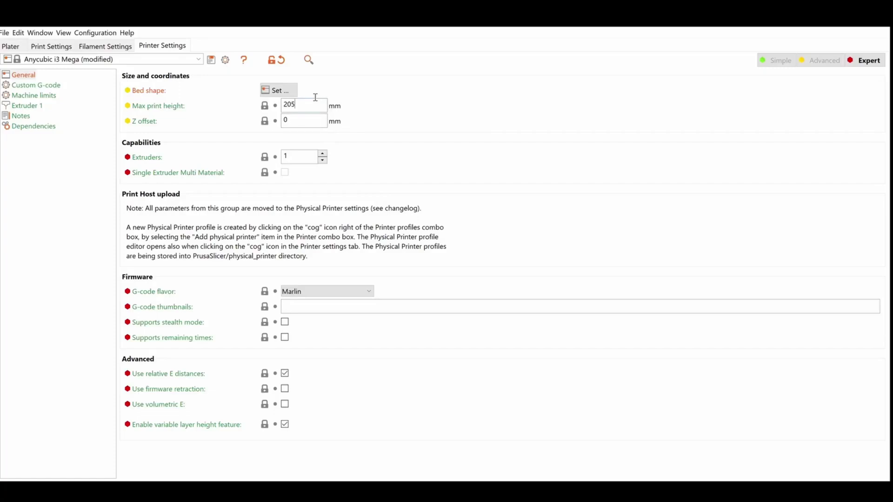
pyautogui.doubleClick(316, 100)
pyautogui.press('BackSpace')
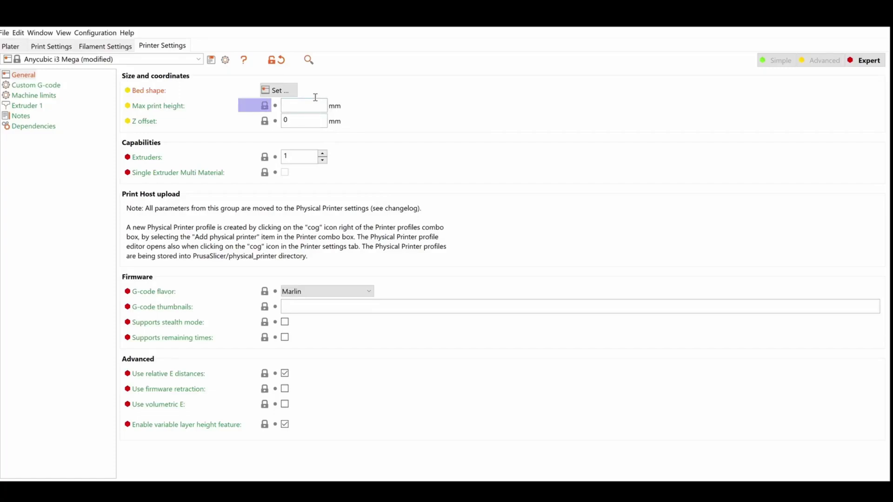
pyautogui.write('260')
pyautogui.click(39, 33)
# - Set Perimeters speed to 45 mm/s and Small and External perimeters to 25 mm/s
pyautogui.click(51, 39)
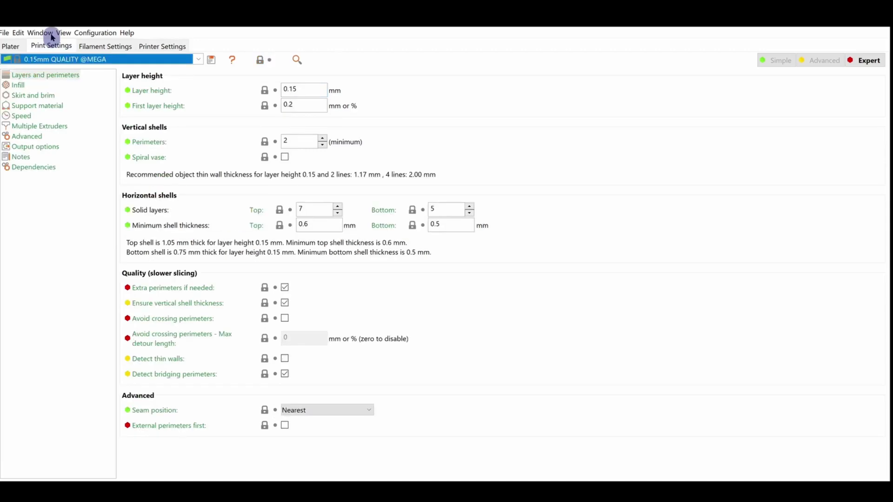
pyautogui.click(28, 115)
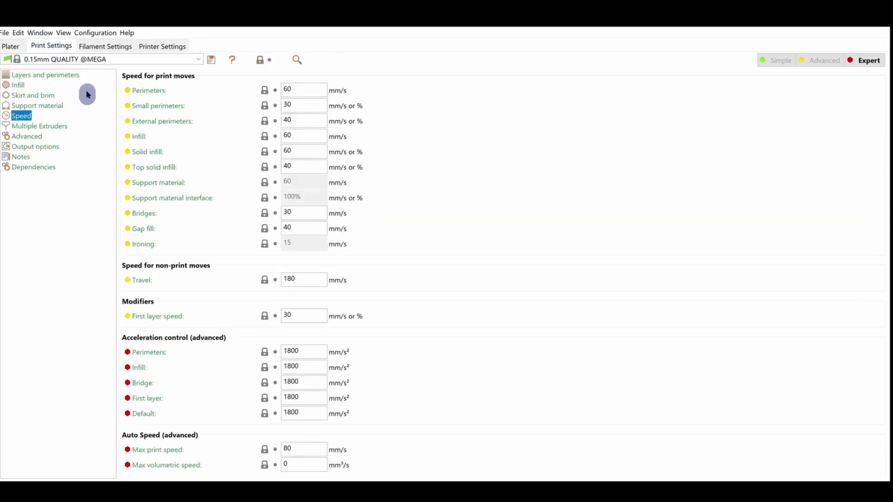
pyautogui.click(305, 83)
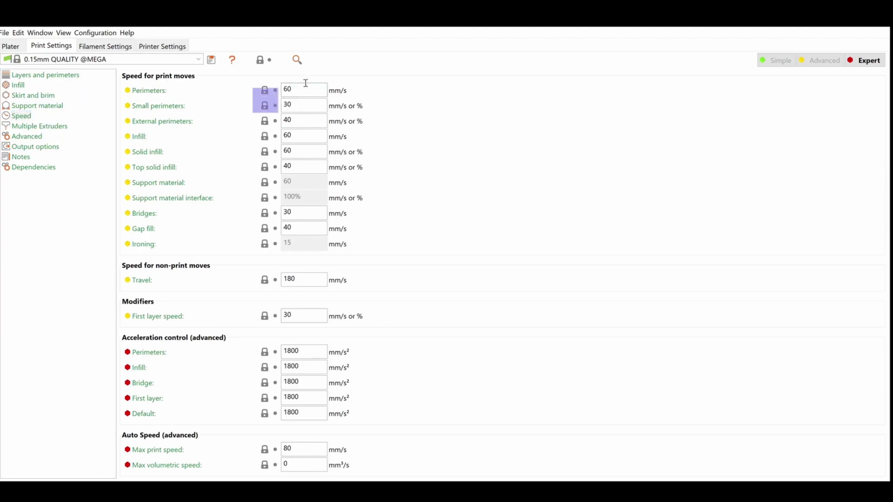
pyautogui.press('BackSpace')
pyautogui.press('BackSpace')
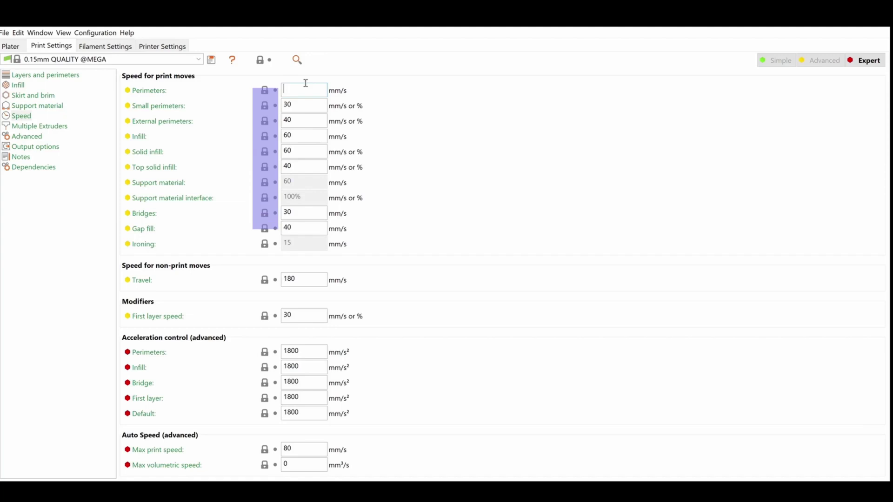
pyautogui.write('45')
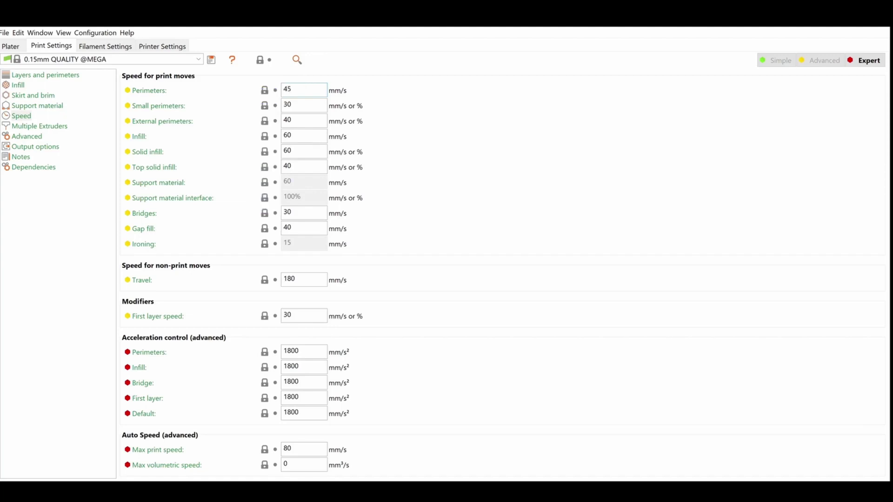
pyautogui.click(302, 100)
pyautogui.press('BackSpace')
pyautogui.press('BackSpace')
pyautogui.write('25')
pyautogui.press('Tab')
pyautogui.press('BackSpace')
pyautogui.press('BackSpace')
pyautogui.write('25')
pyautogui.press('Tab')
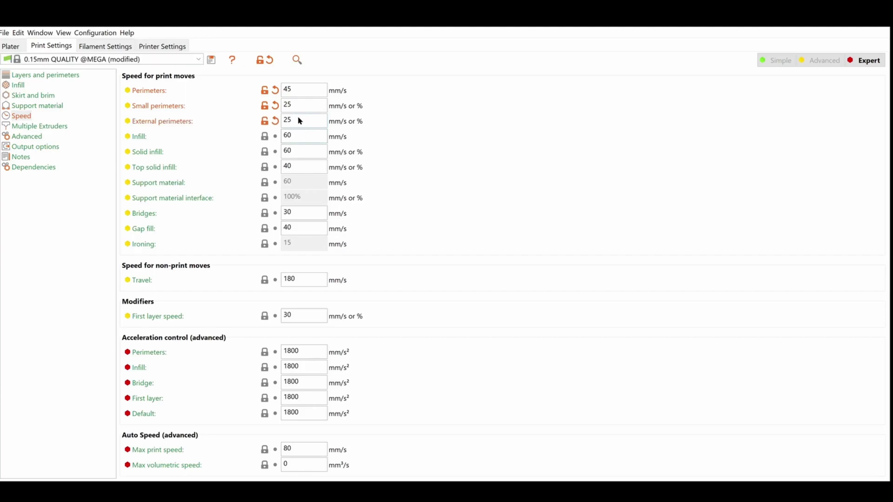
# - Set Infill, Solid infill and Top solid infill speeds to 80 mm/s
pyautogui.press('BackSpace')
pyautogui.write('80')
pyautogui.press('BackSpace')
pyautogui.press('BackSpace')
pyautogui.press('BackSpace')
pyautogui.write('80')
pyautogui.click(309, 146)
pyautogui.press('BackSpace')
pyautogui.press('BackSpace')
pyautogui.write('80')
pyautogui.click(308, 158)
pyautogui.press('BackSpace')
pyautogui.press('BackSpace')
pyautogui.write('80')
pyautogui.click(309, 207)
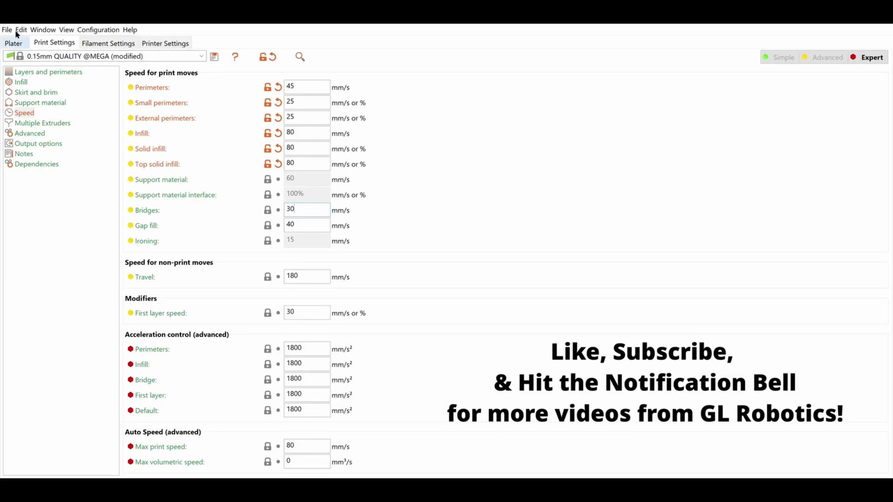
# - Return to the Plater's 3D bed view with Ctrl+1, showing the StudioZombie Vyper presets
pyautogui.hotkey('ctrl', '1')
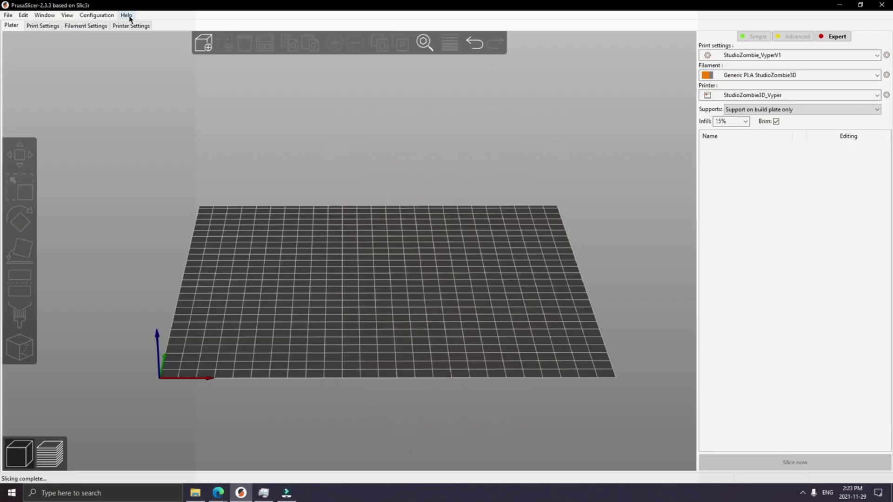
pyautogui.click(126, 15)
pyautogui.click(149, 88)
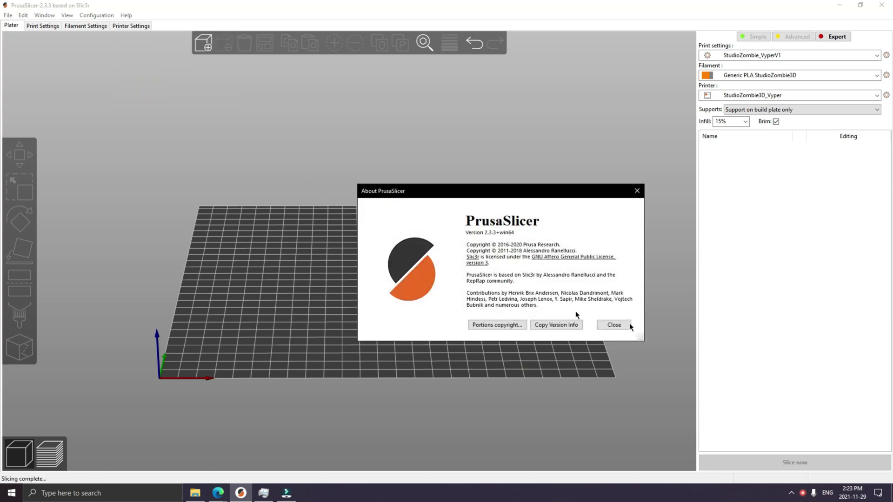
pyautogui.click(614, 325)
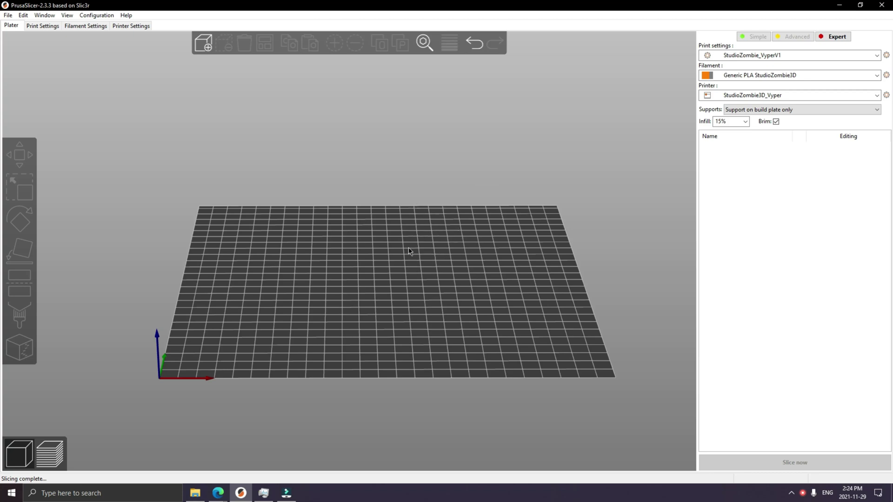
pyautogui.click(216, 48)
pyautogui.click(91, 17)
pyautogui.click(104, 27)
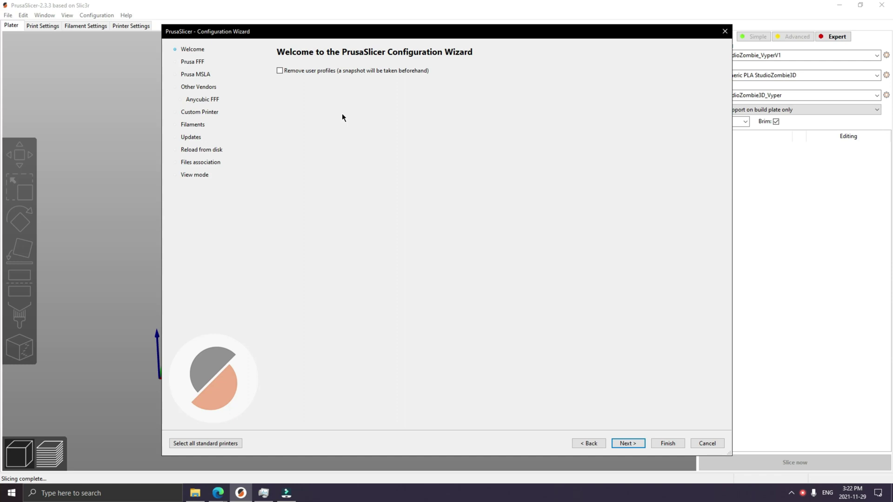
pyautogui.click(201, 99)
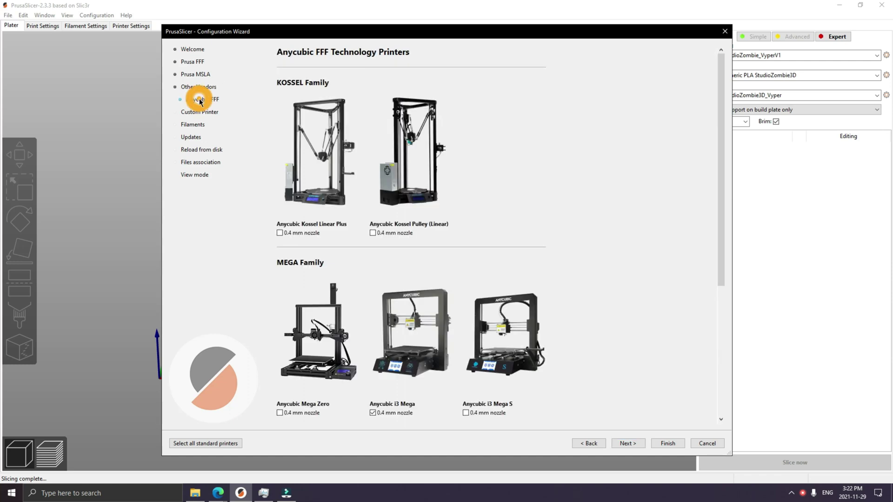
pyautogui.scroll(-3, 497, 293)
pyautogui.scroll(-3, 498, 292)
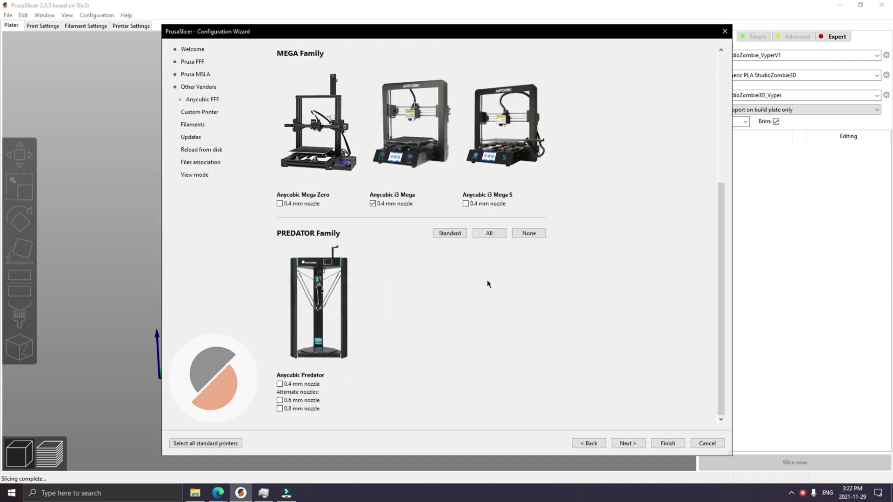
pyautogui.scroll(3, 393, 334)
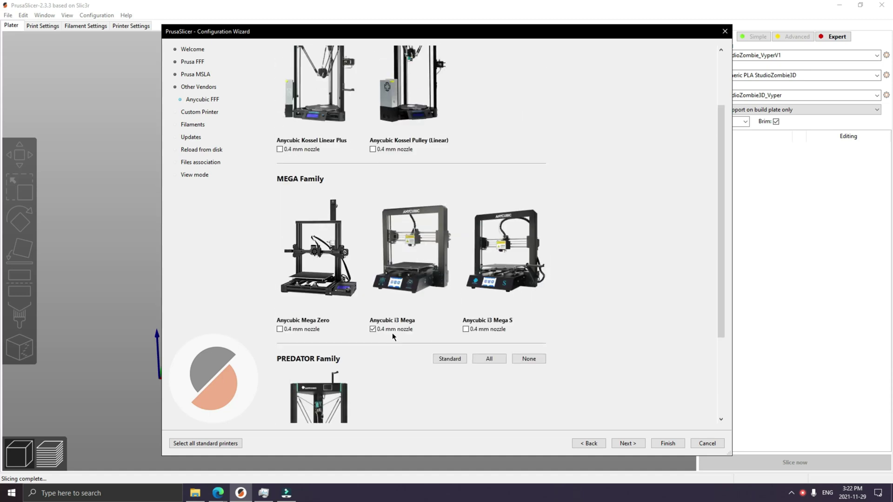
pyautogui.click(193, 127)
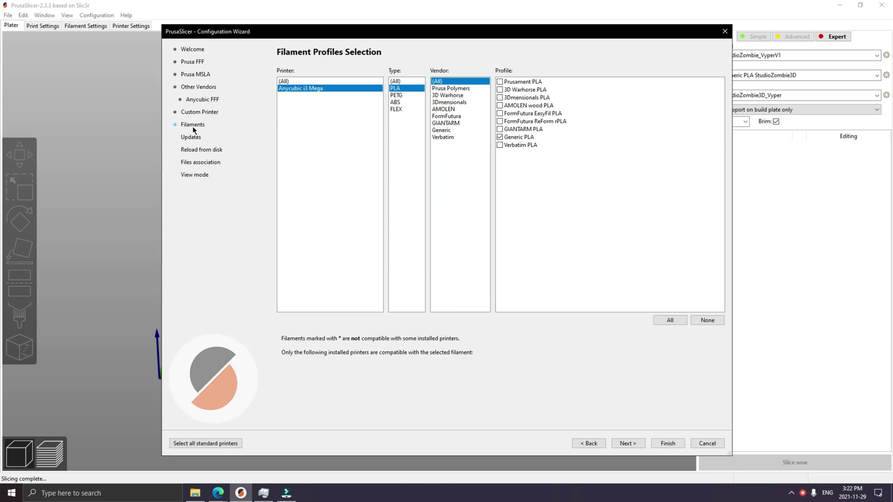
pyautogui.click(191, 137)
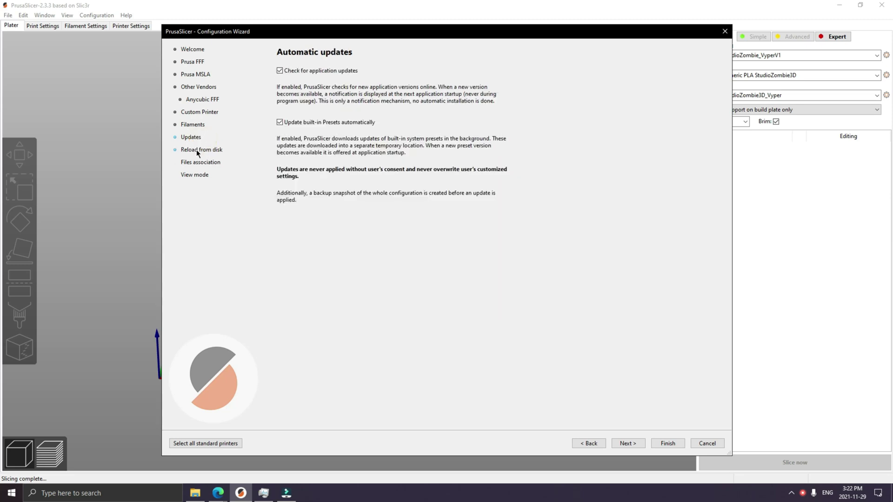
pyautogui.click(197, 151)
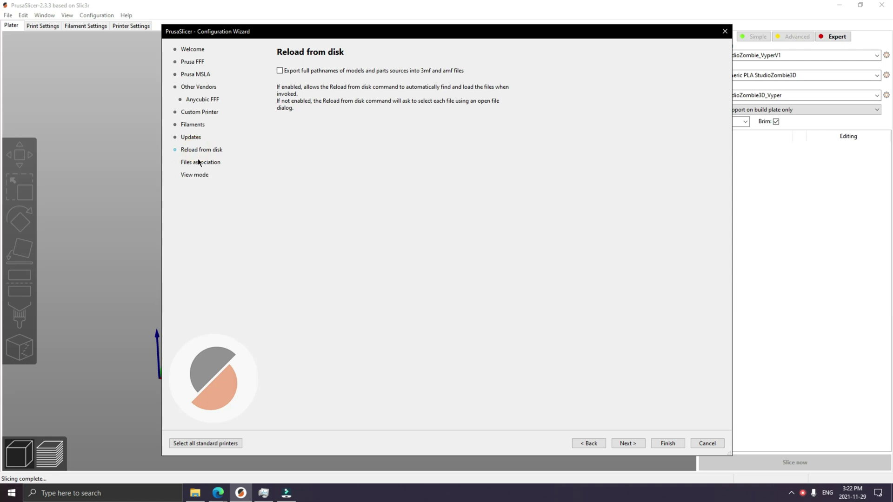
pyautogui.click(201, 167)
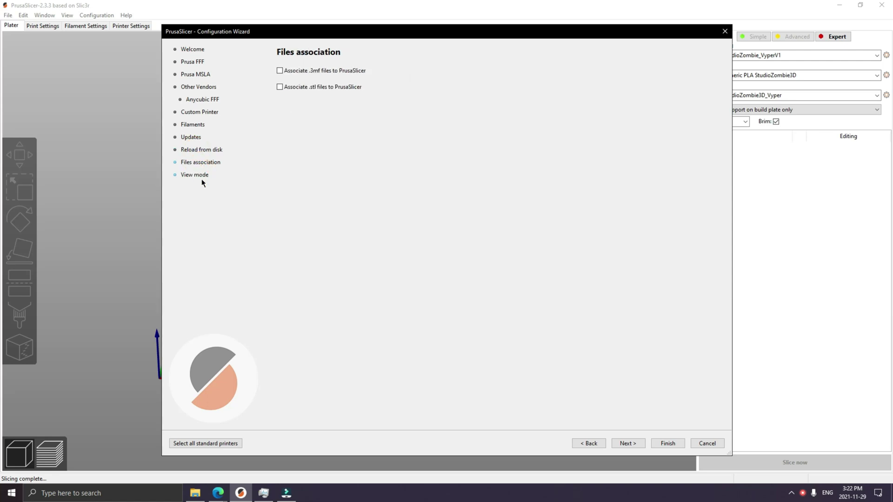
pyautogui.click(201, 180)
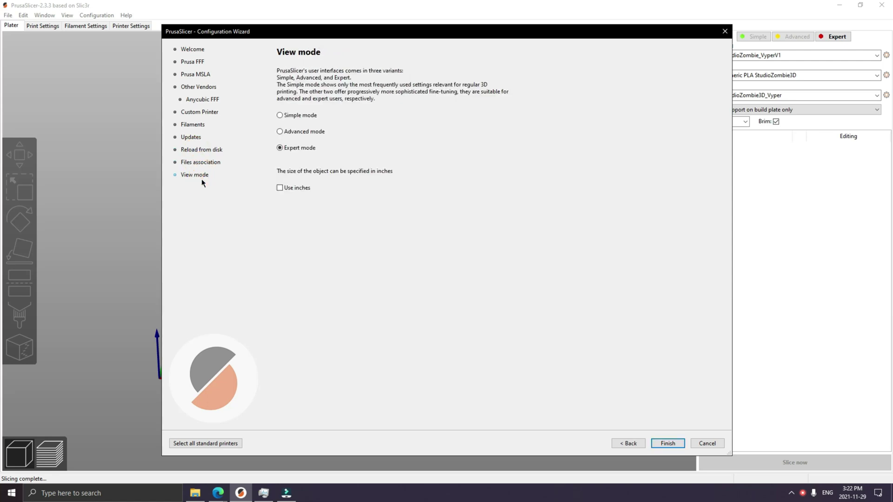
pyautogui.click(678, 444)
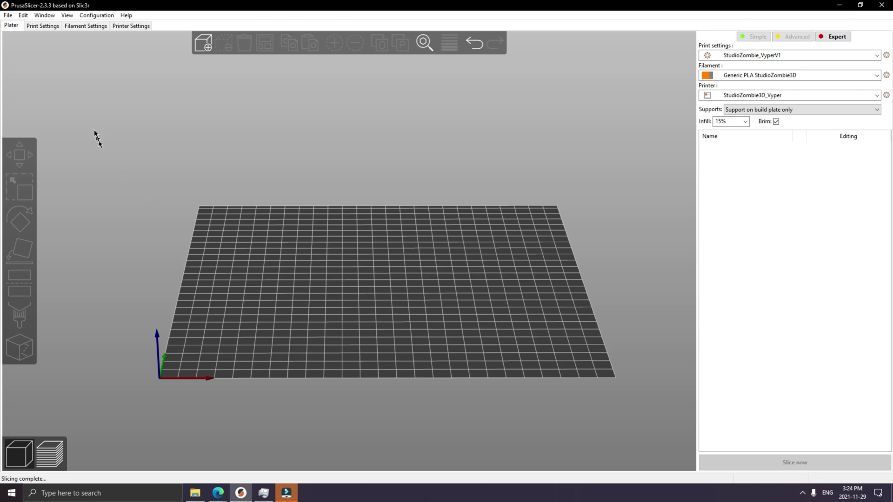
# - Import the Studio ZombieVyperV1 config file from the 3D (D:) drive
pyautogui.click(10, 16)
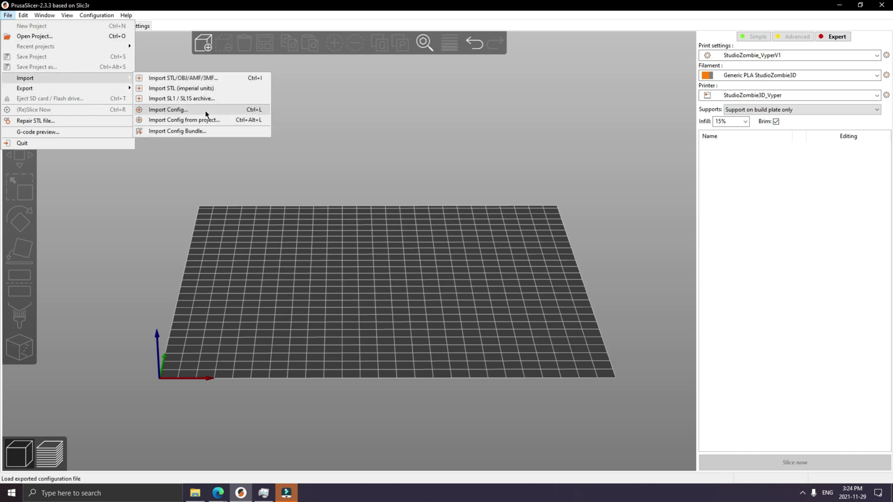
pyautogui.click(205, 112)
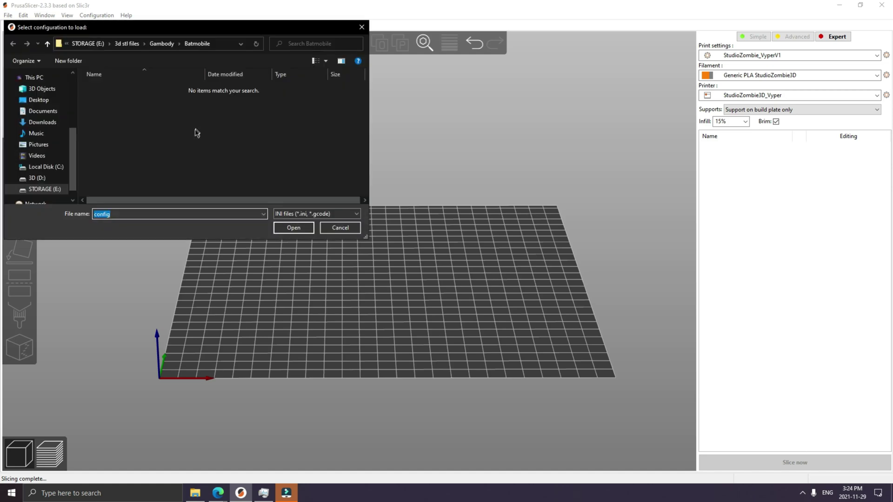
pyautogui.click(49, 179)
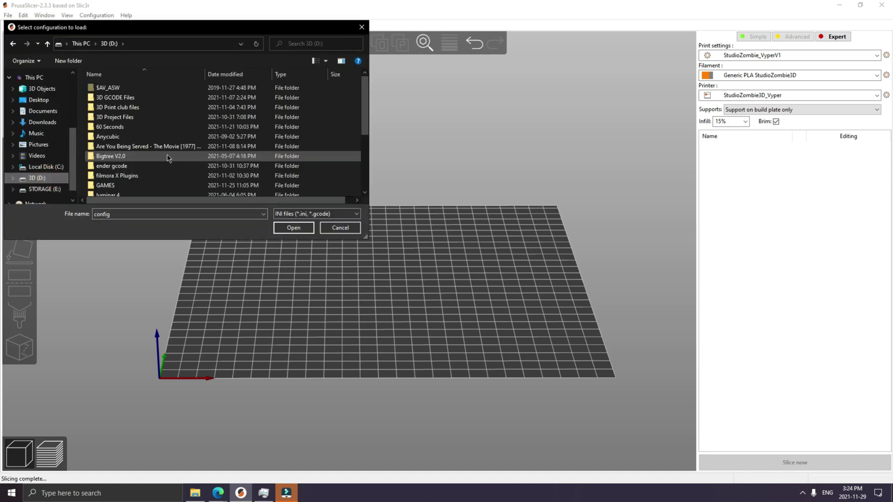
pyautogui.scroll(-5, 163, 159)
pyautogui.click(152, 191)
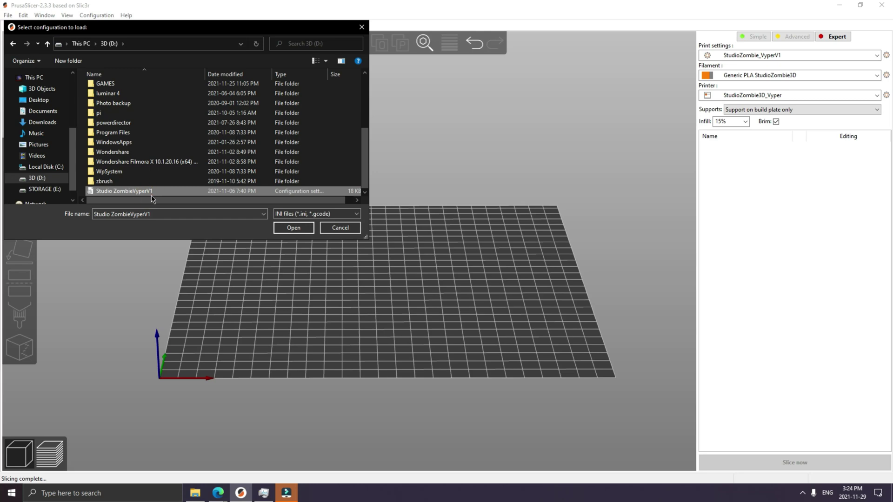
pyautogui.click(294, 228)
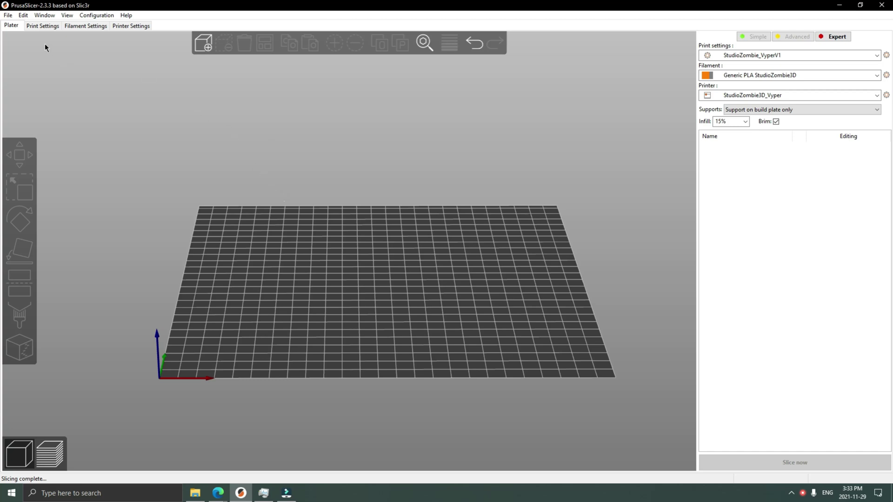
pyautogui.click(46, 26)
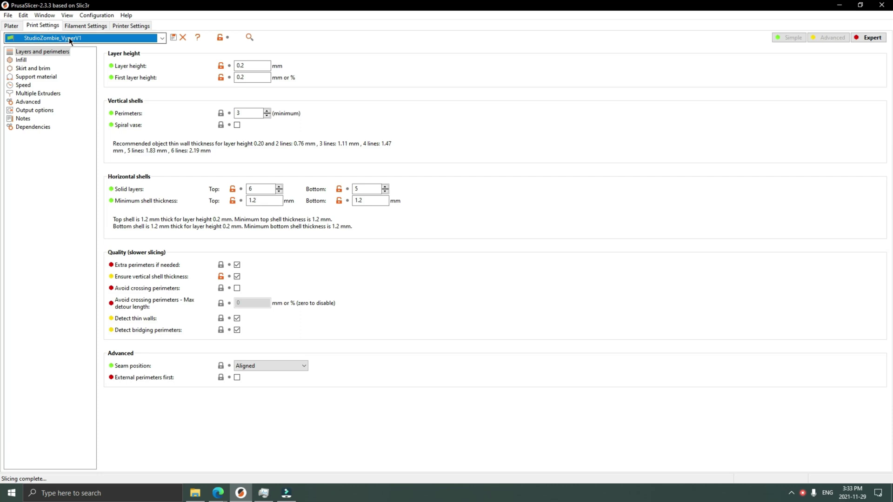
pyautogui.click(162, 38)
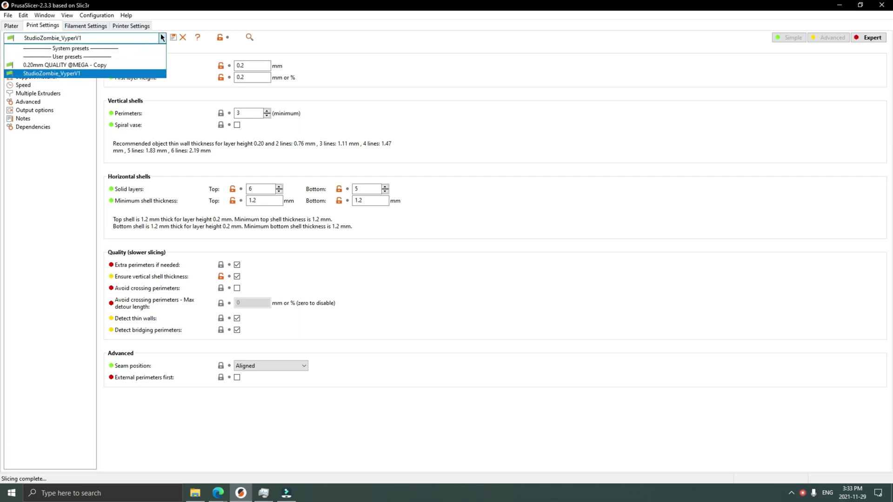
pyautogui.click(162, 38)
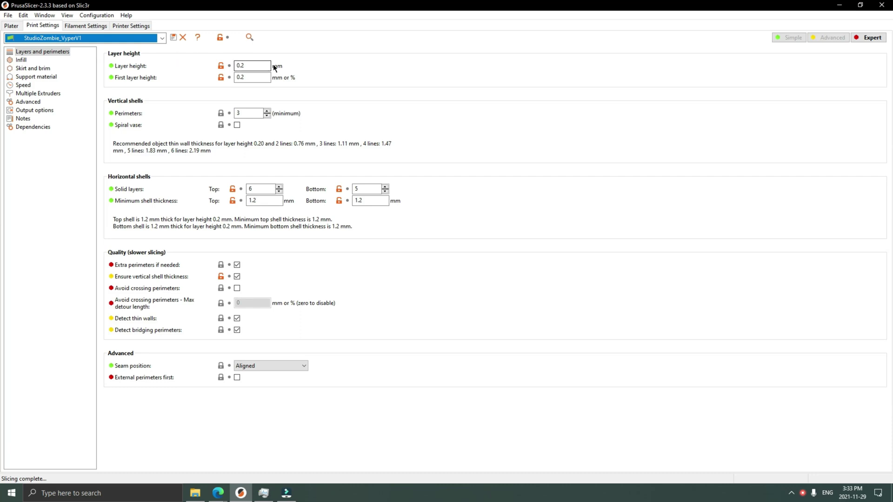
pyautogui.click(191, 77)
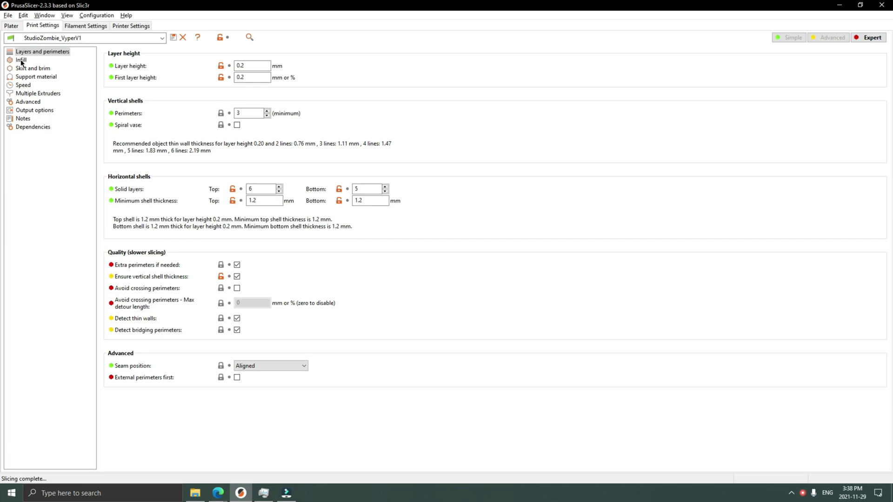
# - Check the Infill page keeping the Grid pattern, then view Skirt and brim (8 mm brim)
pyautogui.click(21, 61)
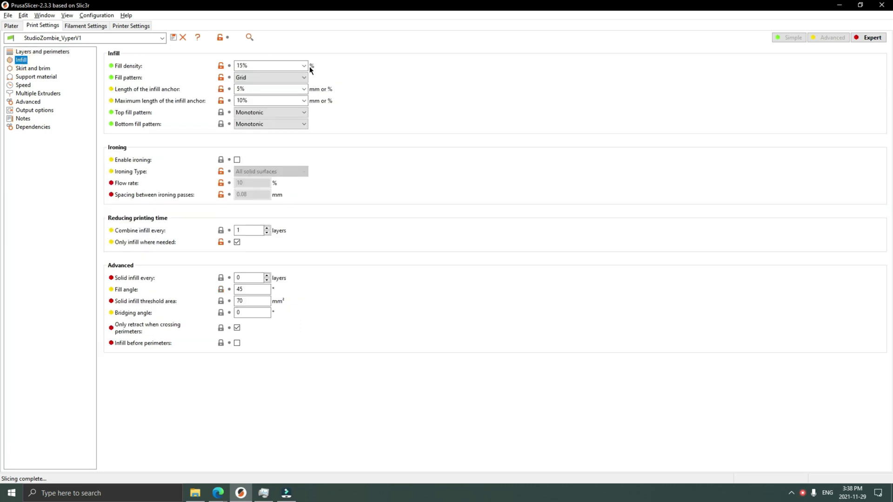
pyautogui.click(302, 78)
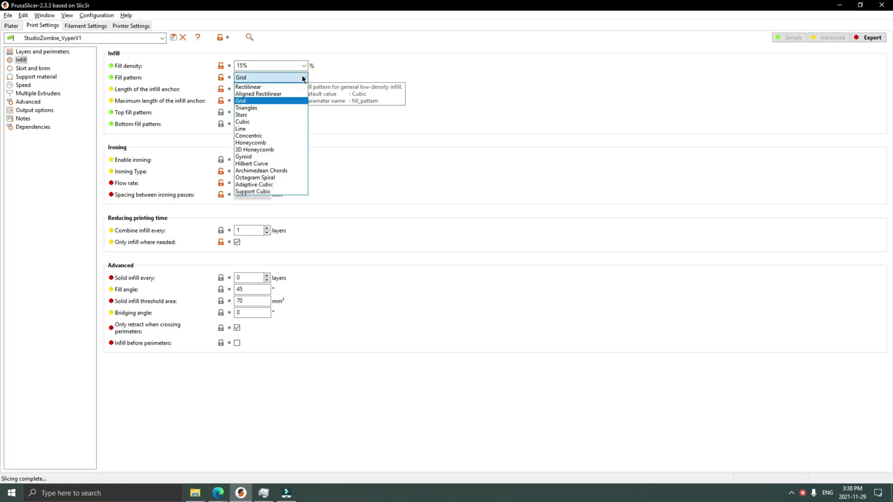
pyautogui.click(303, 76)
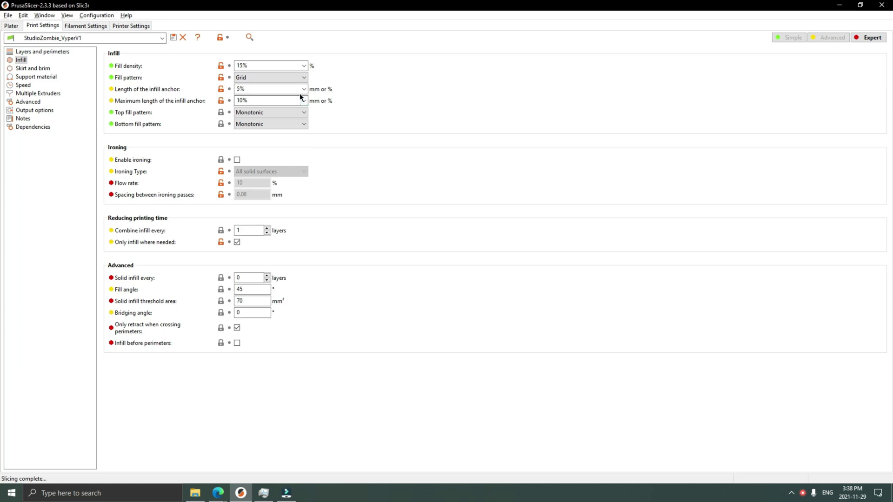
pyautogui.moveTo(298, 98)
pyautogui.click(31, 69)
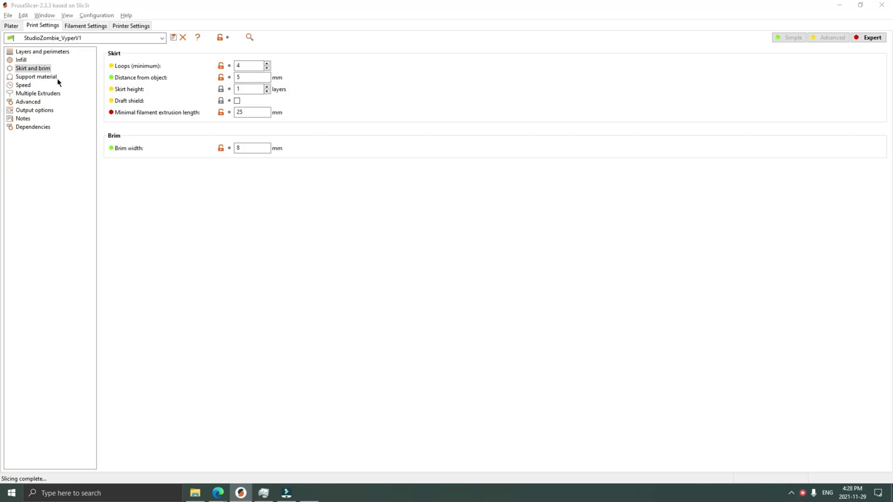
# - Check the Support material page, leaving the support pattern as Rectilinear
pyautogui.click(51, 77)
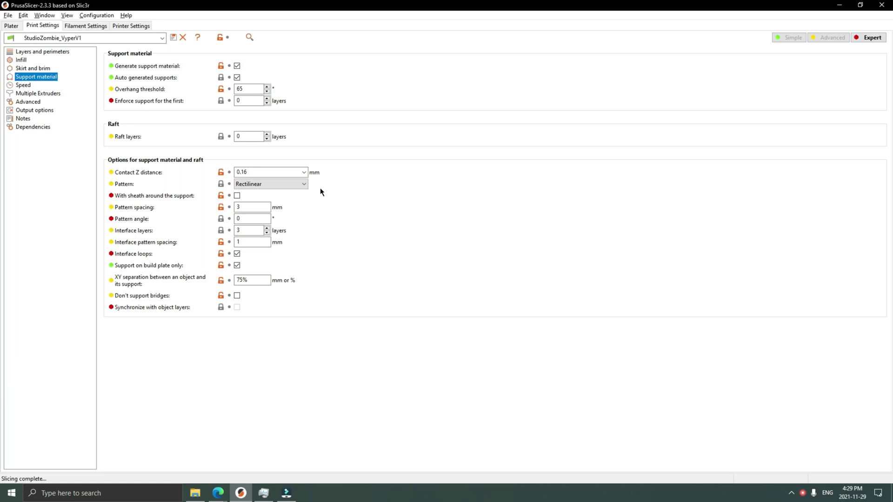
pyautogui.click(305, 184)
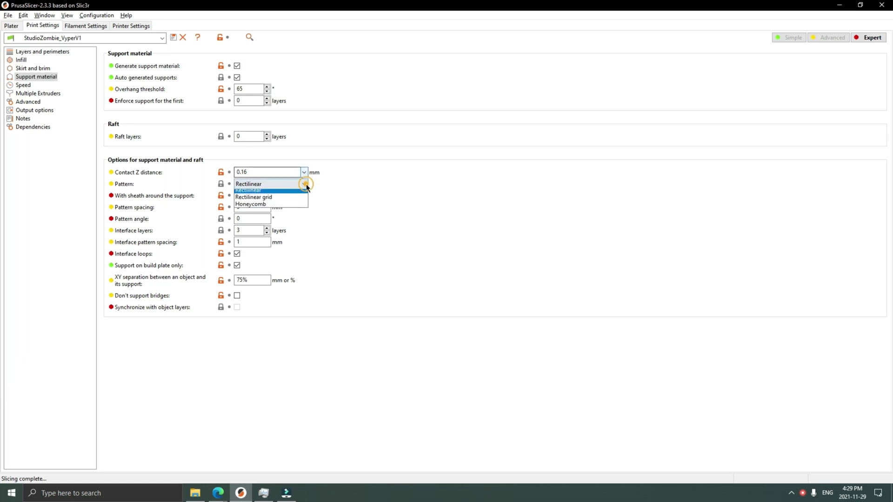
pyautogui.click(376, 192)
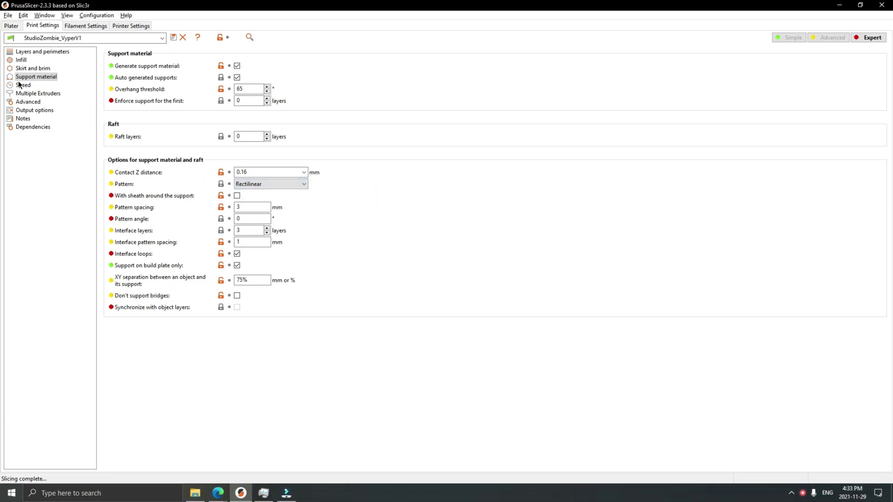
# - Step through the Speed, Multiple Extruders, Advanced, Output options, Notes and Dependencies pages
pyautogui.click(21, 85)
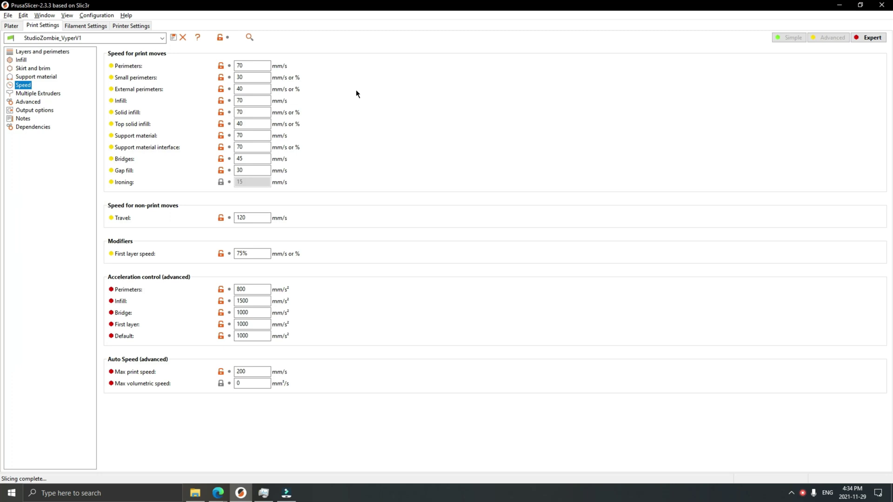
pyautogui.click(55, 94)
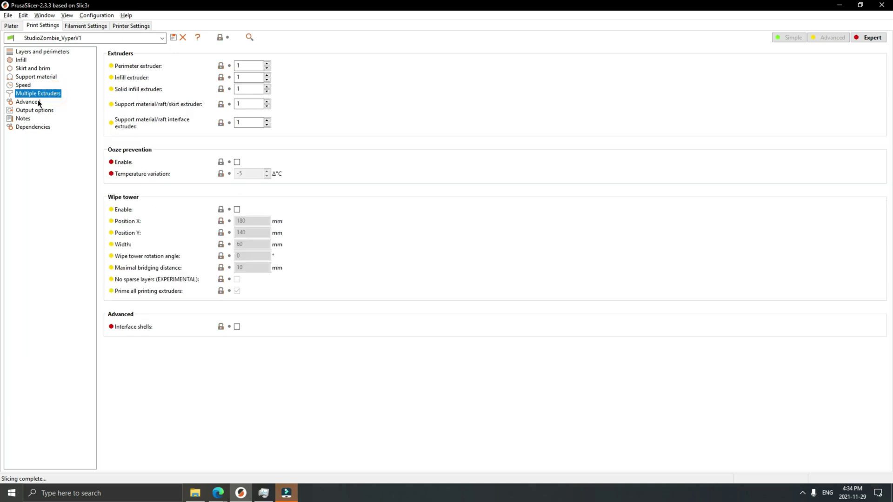
pyautogui.click(39, 103)
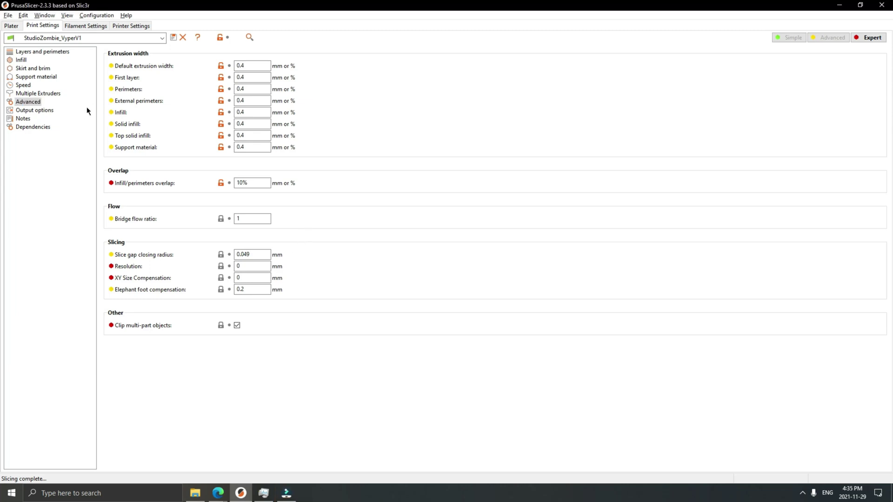
pyautogui.click(51, 113)
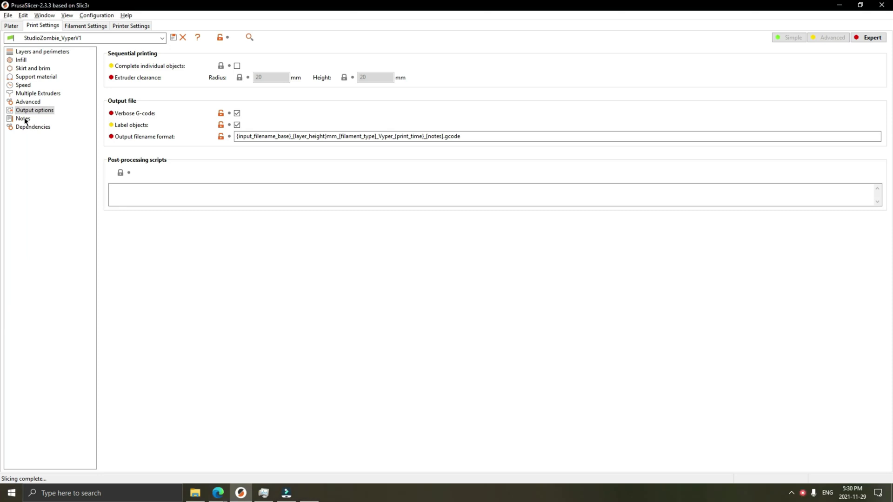
pyautogui.click(23, 119)
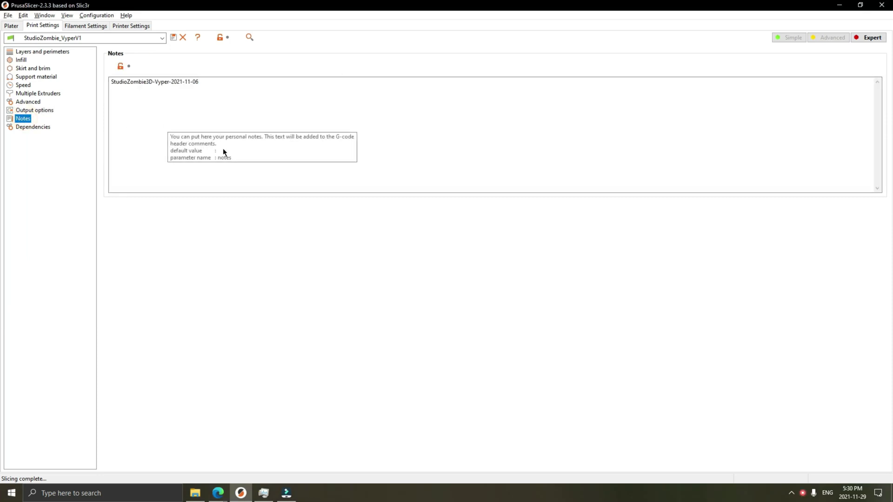
pyautogui.click(45, 130)
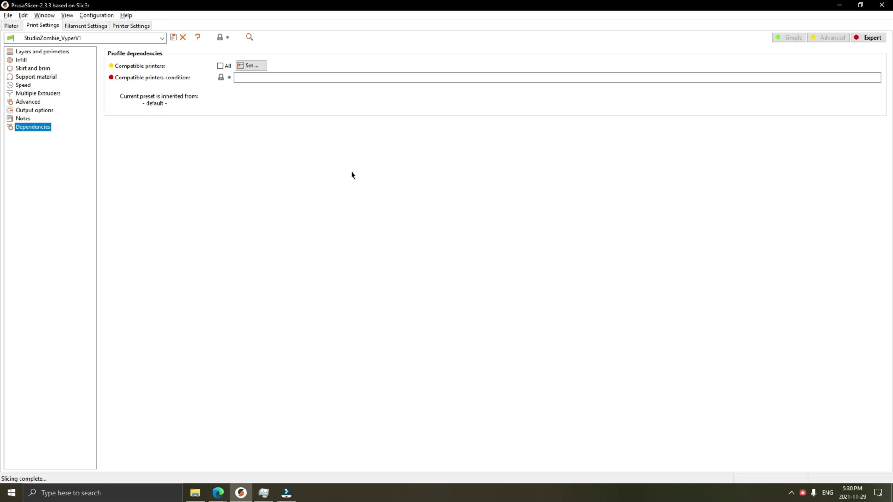
# - Review the filament's Filament, Cooling and Advanced pages, keeping Filament type as PLA
pyautogui.click(89, 26)
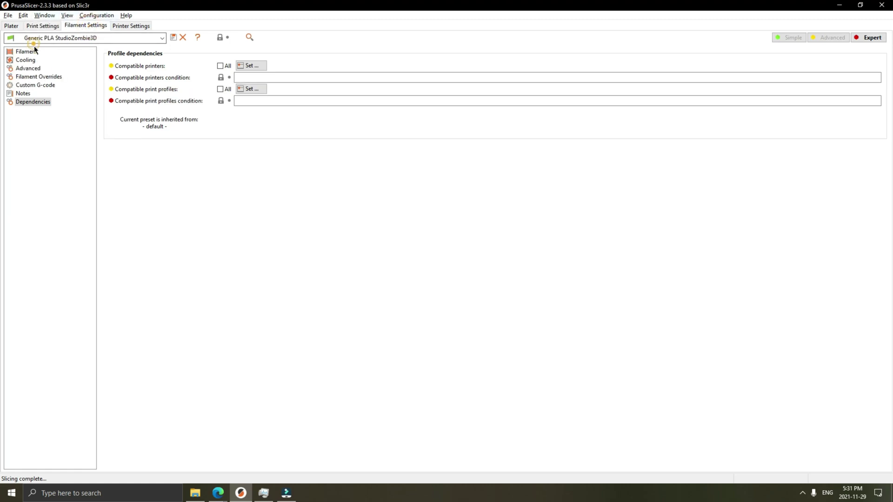
pyautogui.click(31, 52)
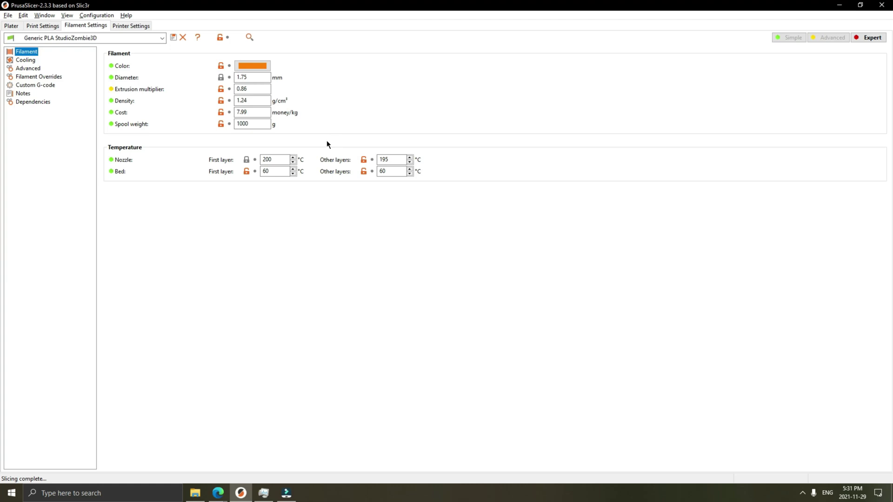
pyautogui.click(25, 60)
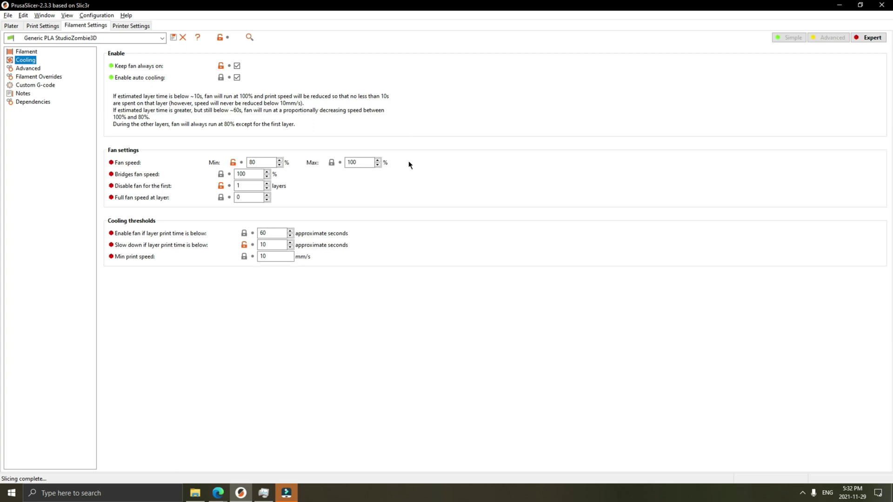
pyautogui.click(28, 69)
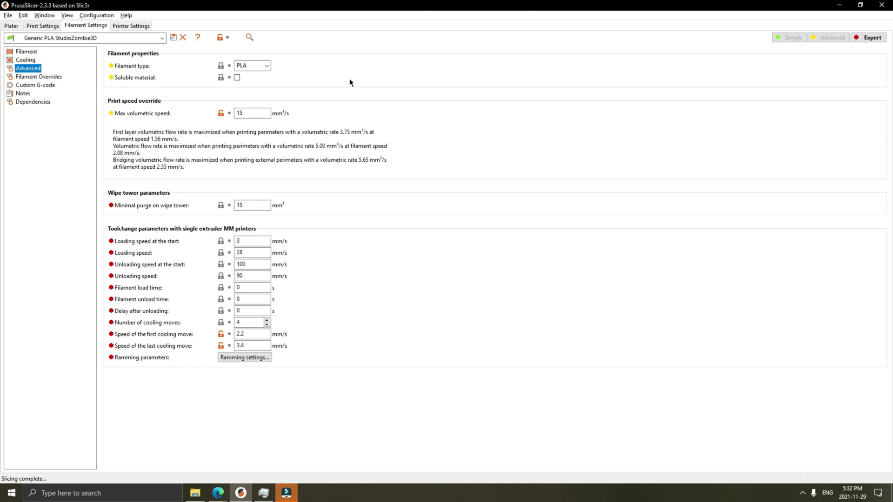
pyautogui.click(268, 65)
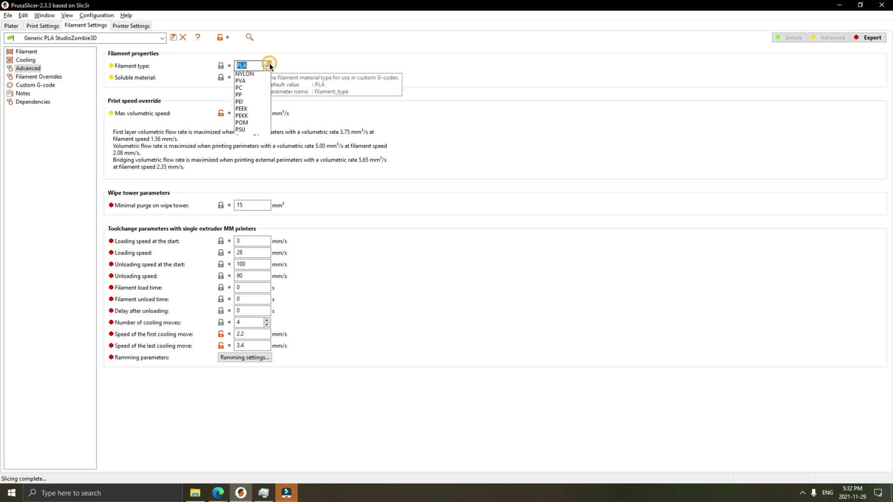
pyautogui.click(348, 62)
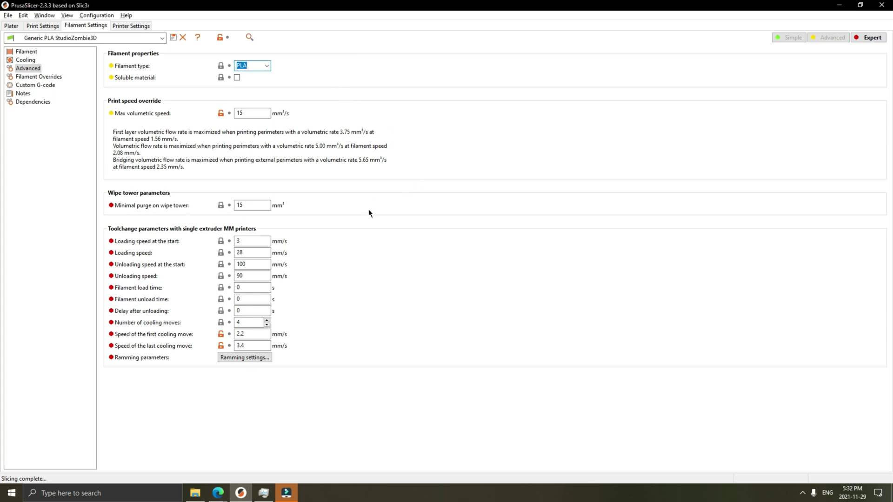
# - Review the filament's Overrides, Custom G-code, Notes and Dependencies pages
pyautogui.click(28, 77)
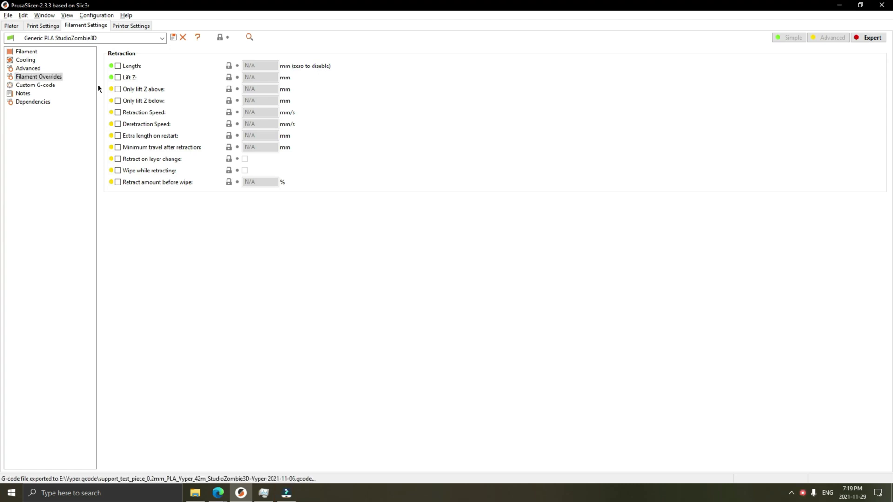
pyautogui.click(47, 86)
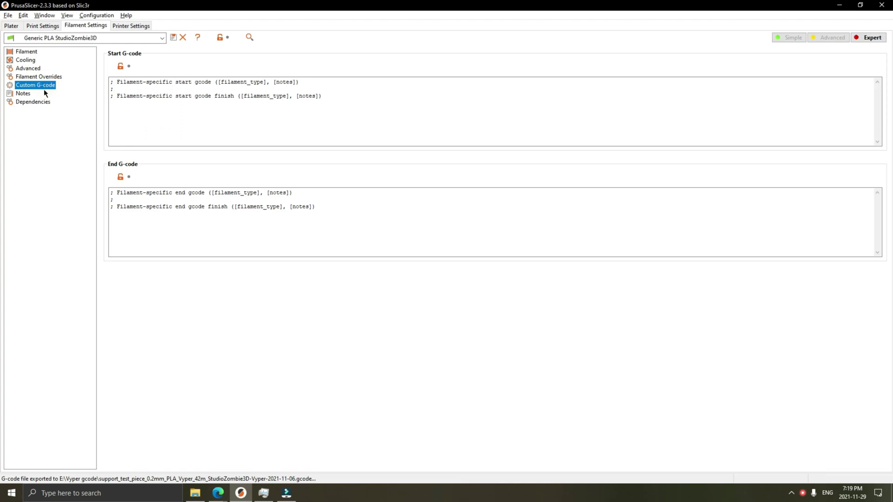
pyautogui.click(26, 94)
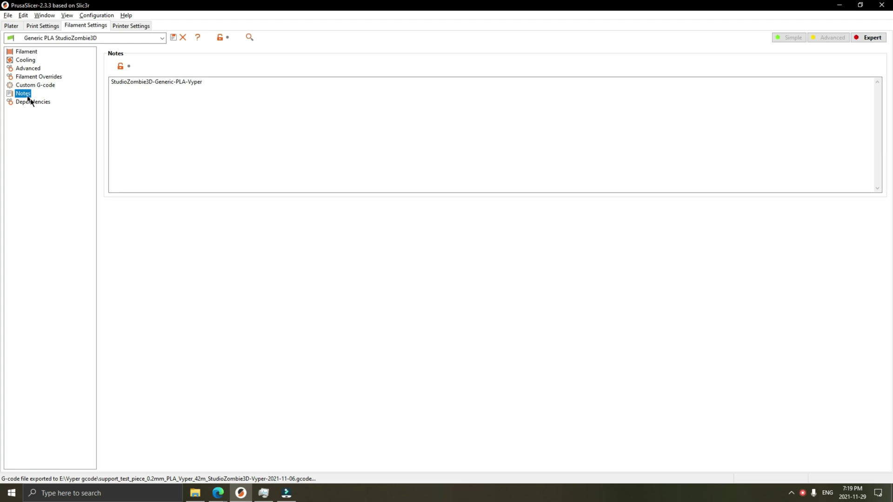
pyautogui.click(35, 103)
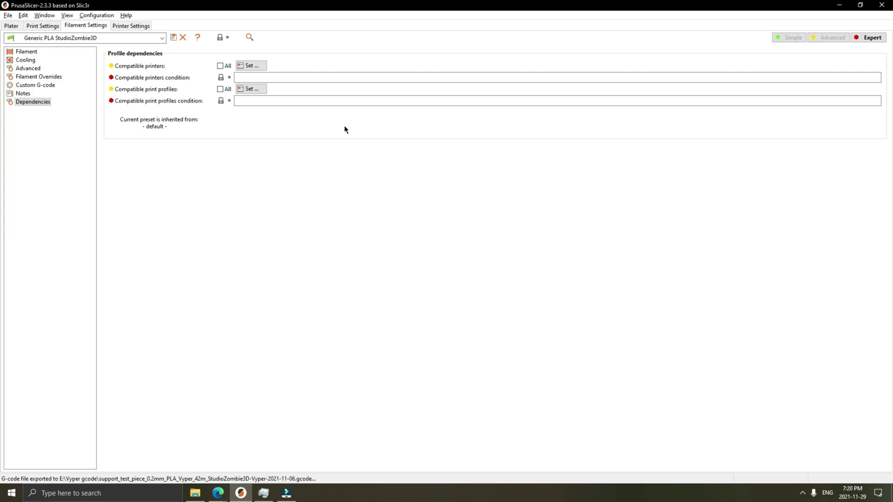
# - Look through the printer's General and Custom G-code pages, ending on Machine limits
pyautogui.click(143, 27)
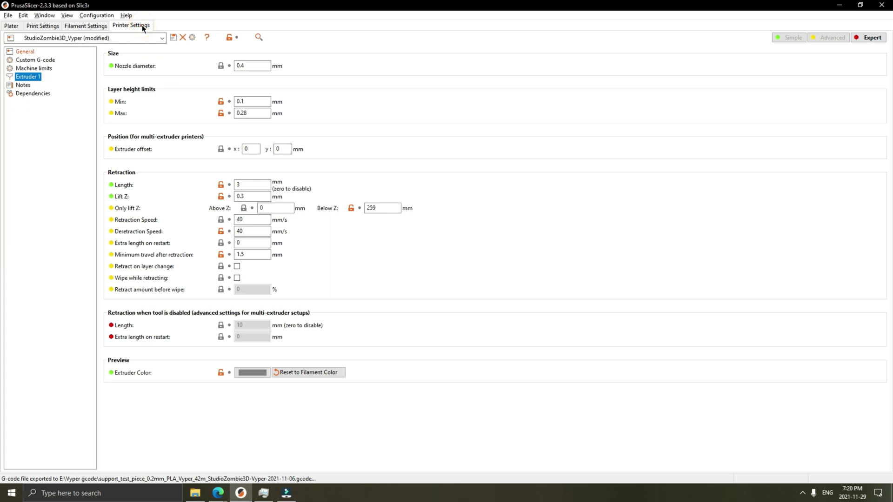
pyautogui.click(25, 51)
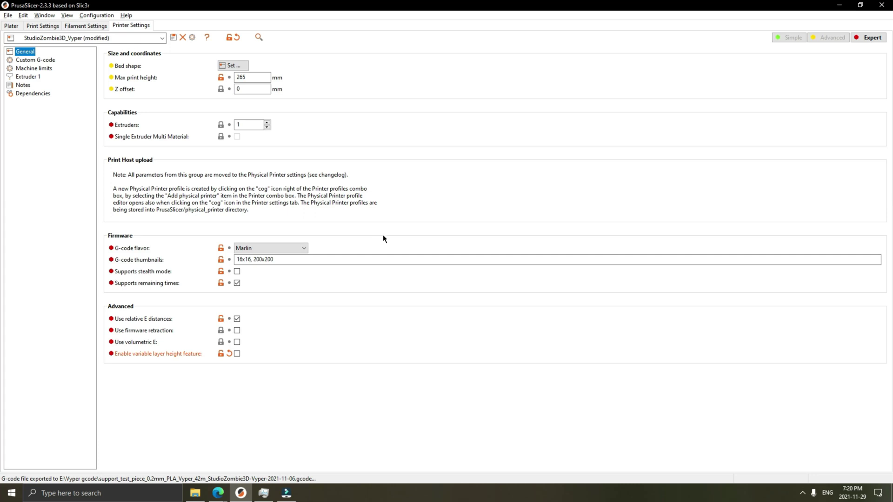
pyautogui.click(40, 62)
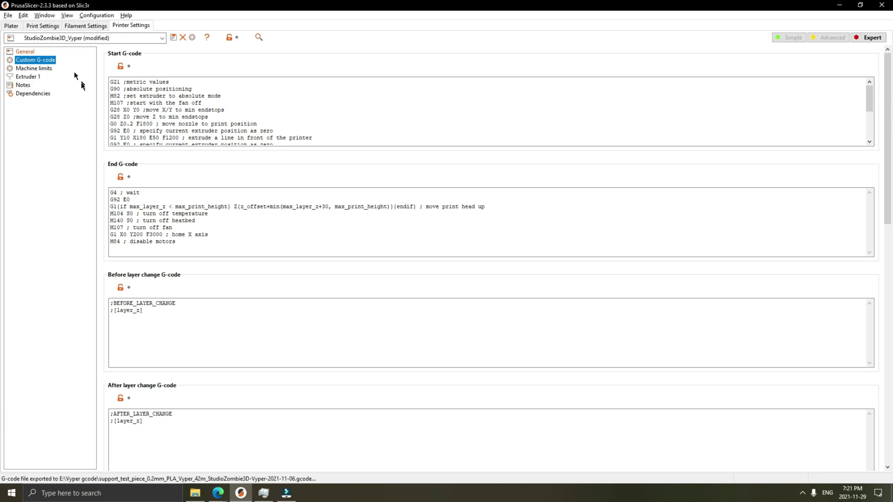
pyautogui.scroll(-4, 303, 103)
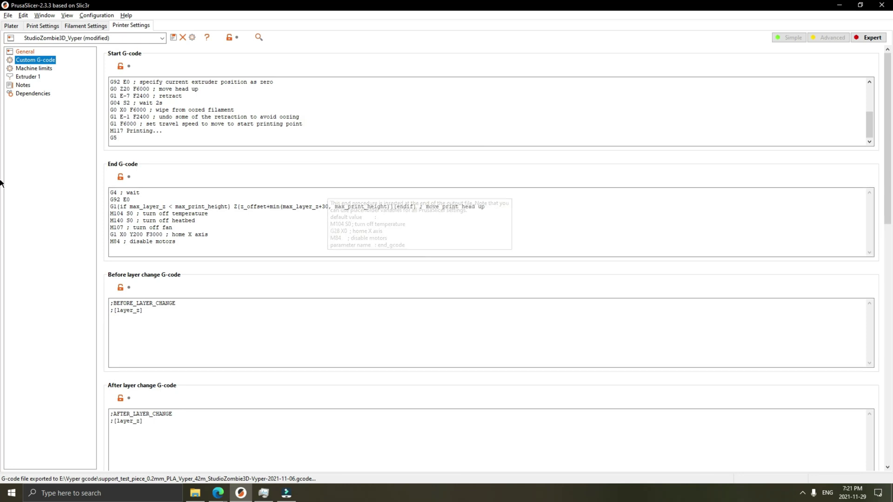
pyautogui.moveTo(888, 184); pyautogui.dragTo(1, 399)
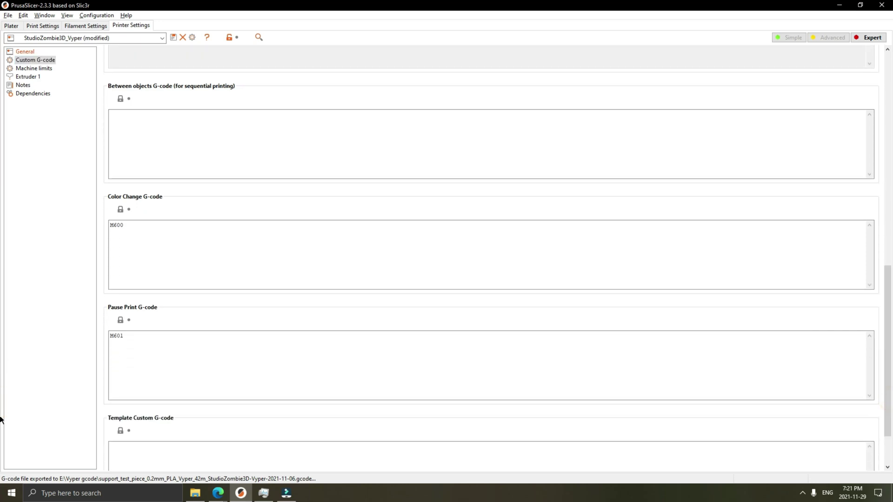
pyautogui.moveTo(888, 386); pyautogui.dragTo(888, 412)
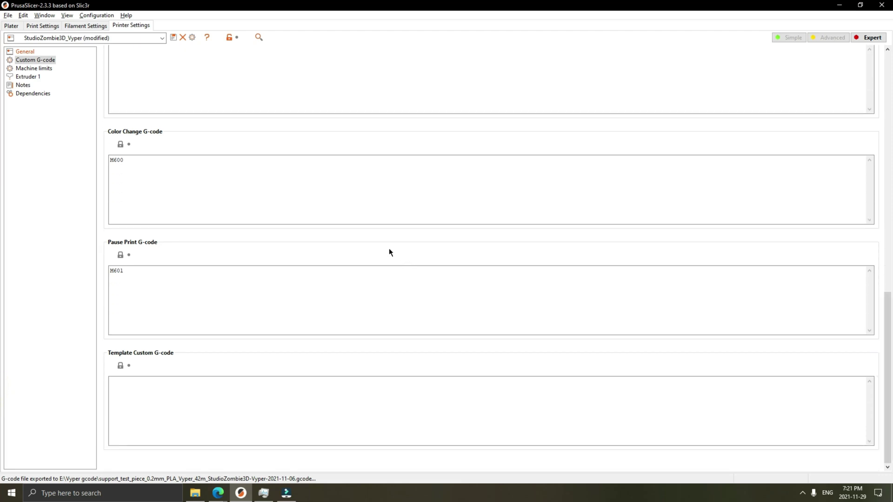
pyautogui.click(49, 70)
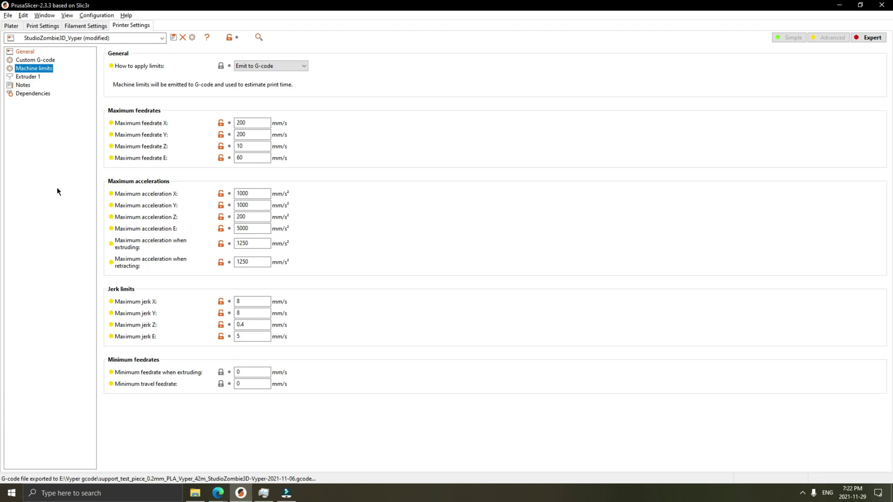
# - Look through the Extruder 1 and Notes pages, ending on the printer's Dependencies
pyautogui.click(42, 76)
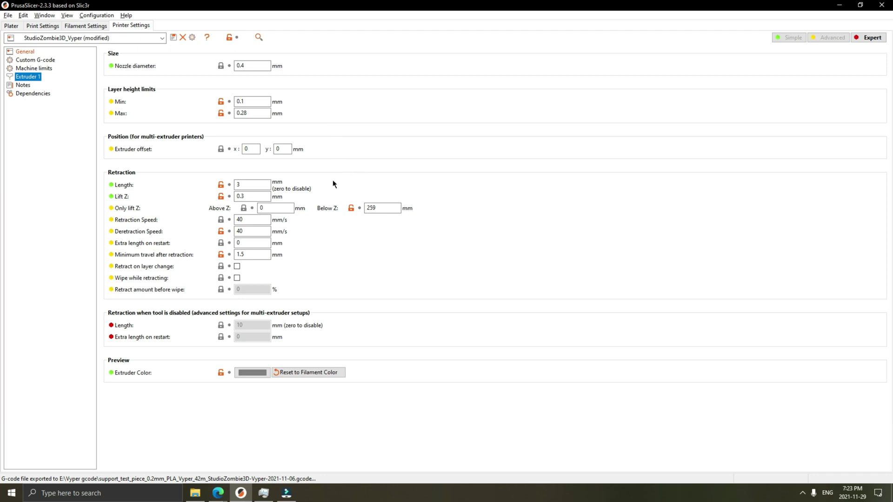
pyautogui.click(24, 88)
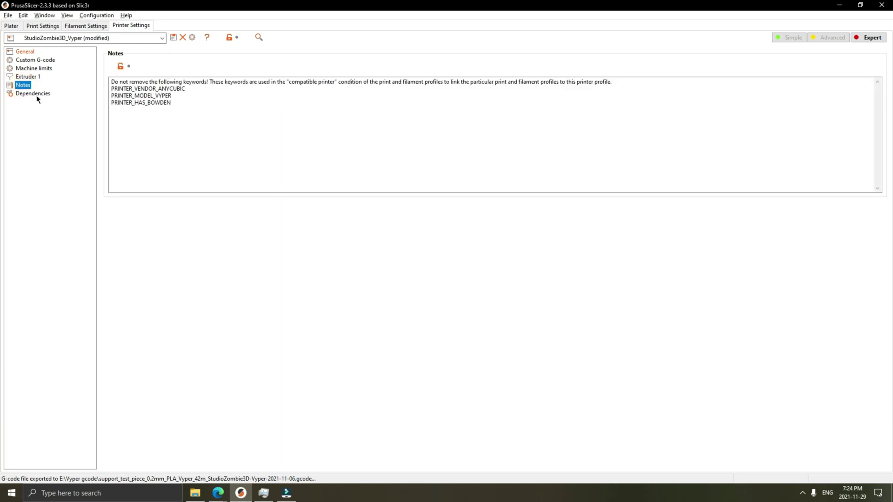
pyautogui.click(37, 96)
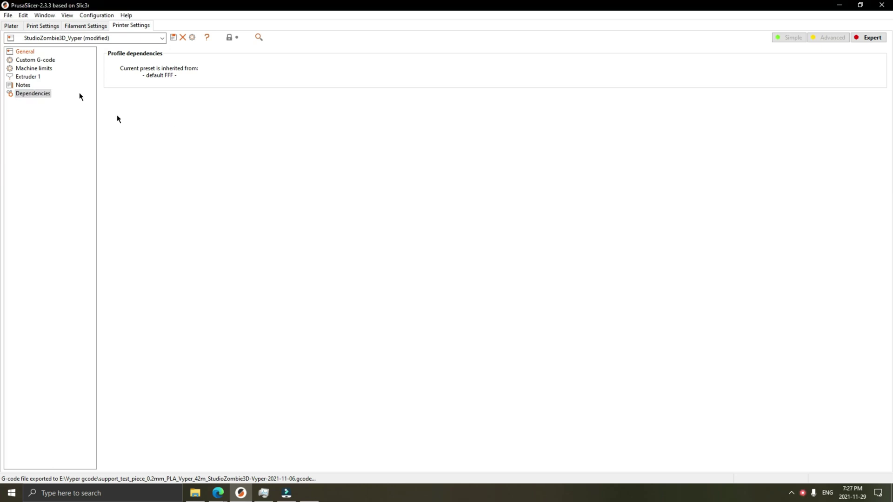
# - Add support_test_piece.stl (35 × 12 × 30 mm) to the Vyper build plate in the 3D view
pyautogui.click(13, 26)
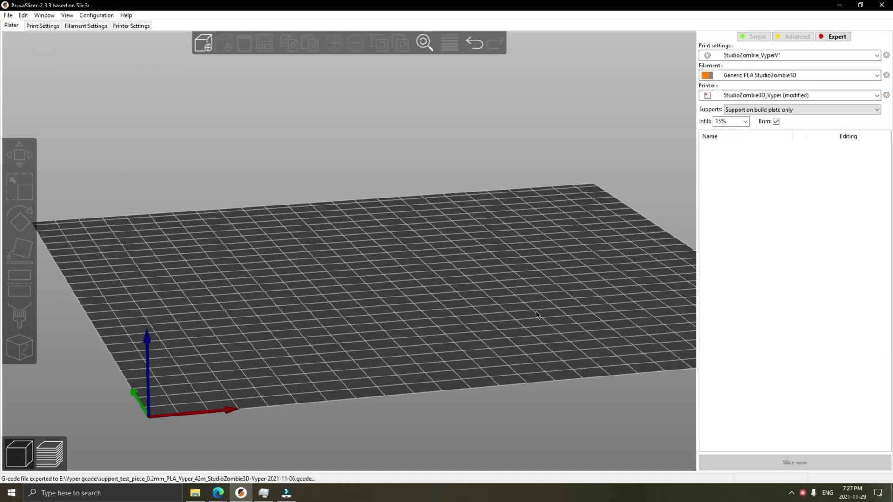
pyautogui.moveTo(535, 308); pyautogui.dragTo(524, 313)
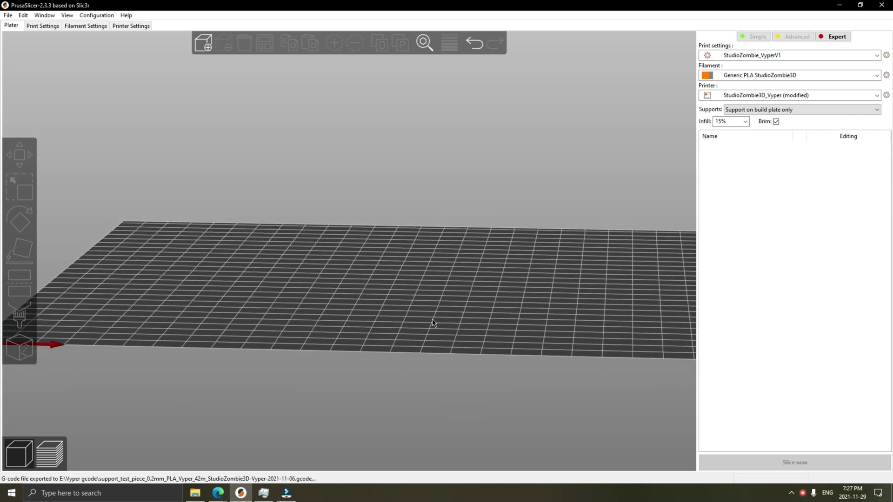
pyautogui.moveTo(430, 311); pyautogui.dragTo(454, 282, button='middle')
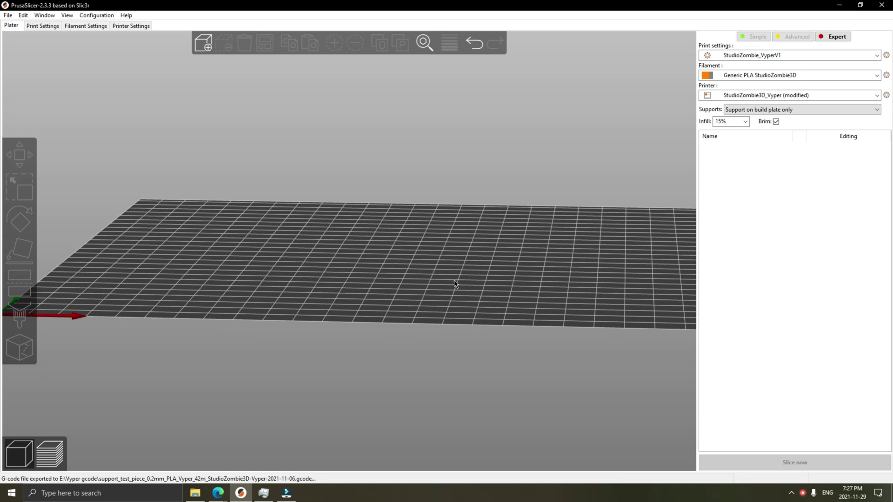
pyautogui.click(414, 263)
pyautogui.press('0')
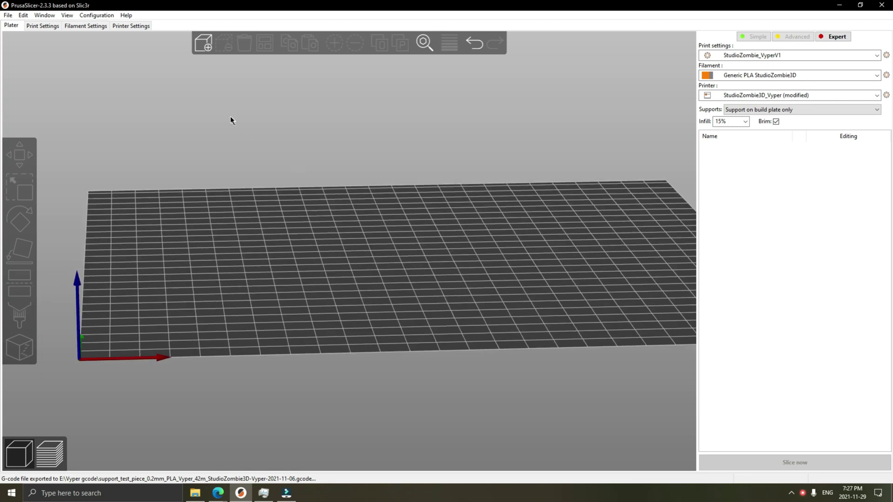
pyautogui.click(205, 47)
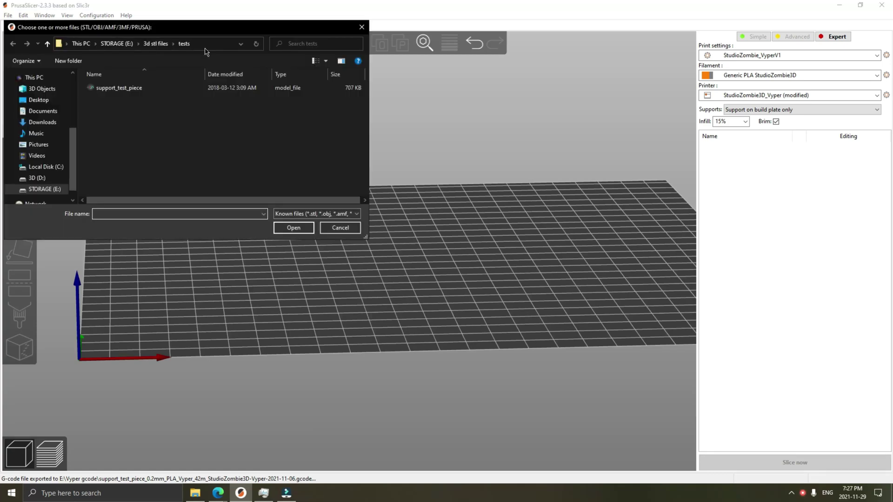
pyautogui.click(135, 89)
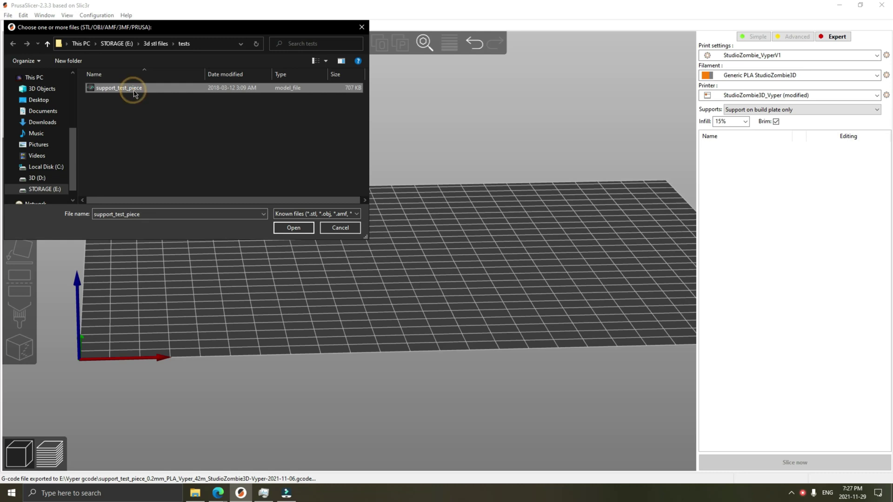
pyautogui.click(294, 228)
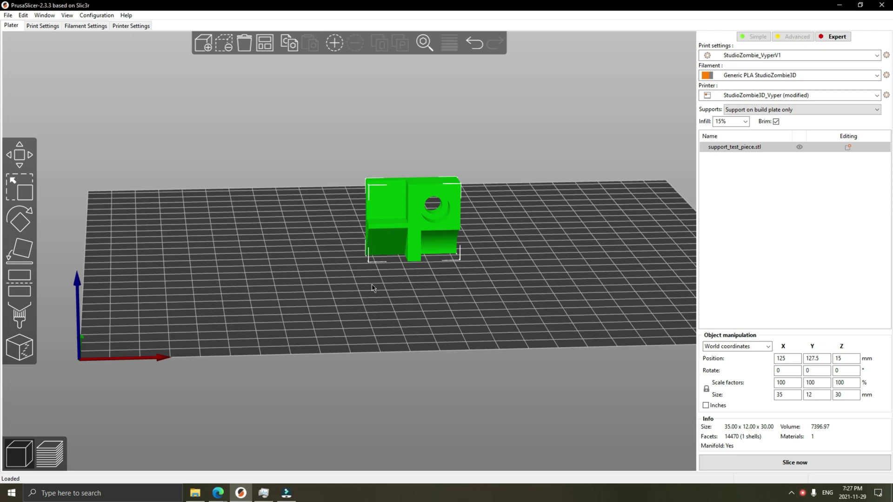
# - Try tilting the test piece around the X axis with the rotate tool
pyautogui.moveTo(358, 310); pyautogui.dragTo(383, 315)
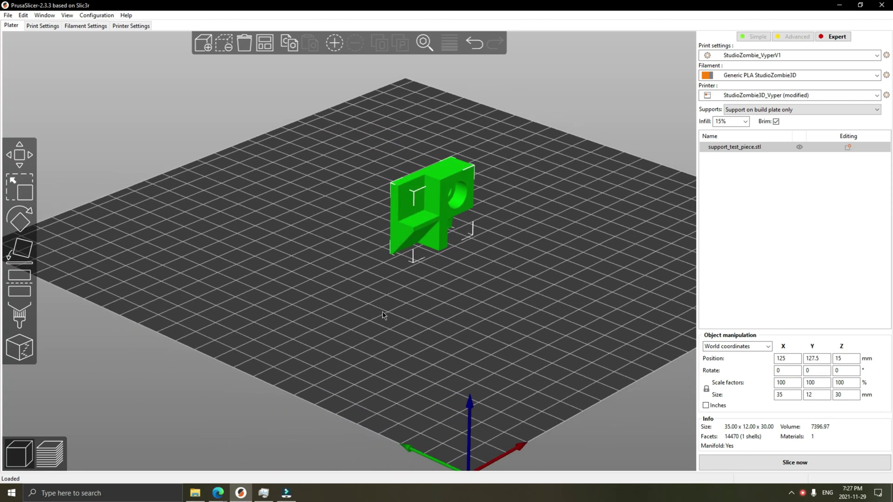
pyautogui.moveTo(449, 313); pyautogui.dragTo(353, 302)
pyautogui.click(30, 221)
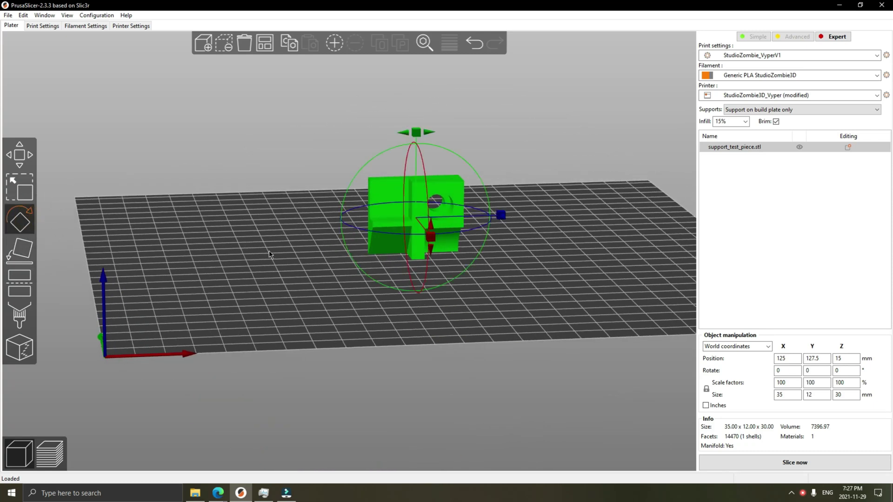
pyautogui.moveTo(262, 255); pyautogui.dragTo(309, 256)
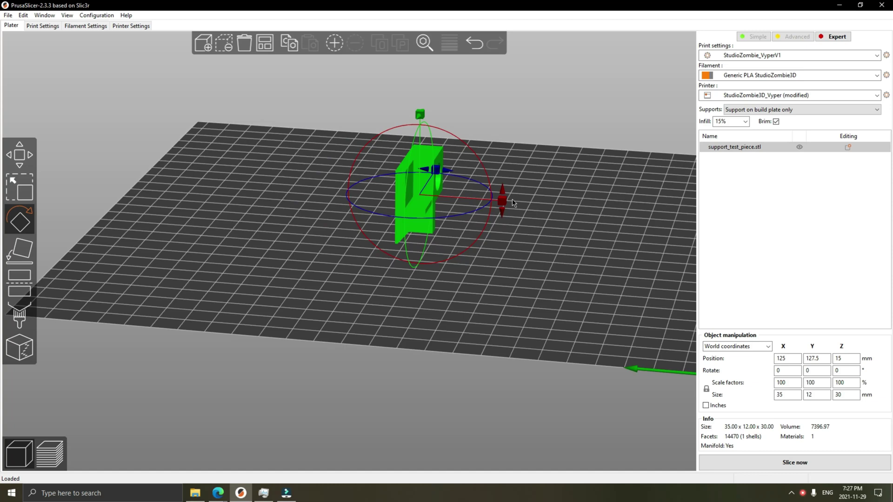
pyautogui.moveTo(503, 198); pyautogui.dragTo(503, 199)
# - Place the piece on its broad face so it measures 35 × 30 × 12 mm
pyautogui.click(30, 256)
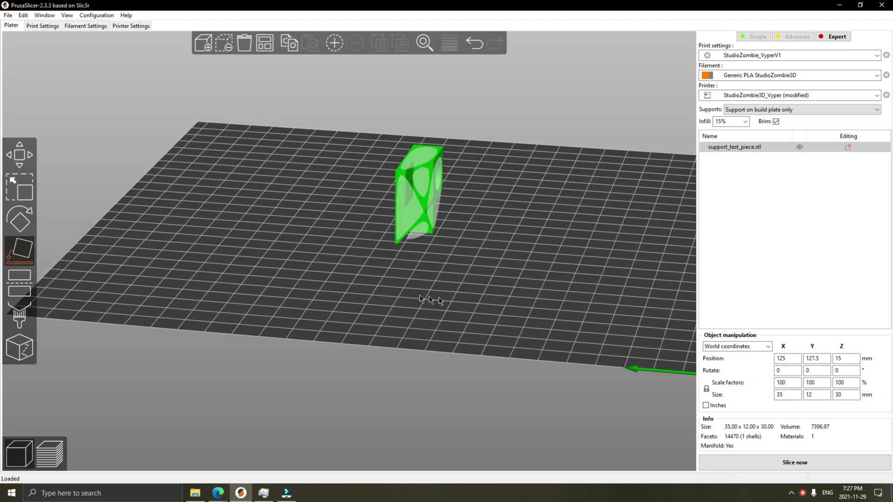
pyautogui.moveTo(517, 294); pyautogui.dragTo(480, 295)
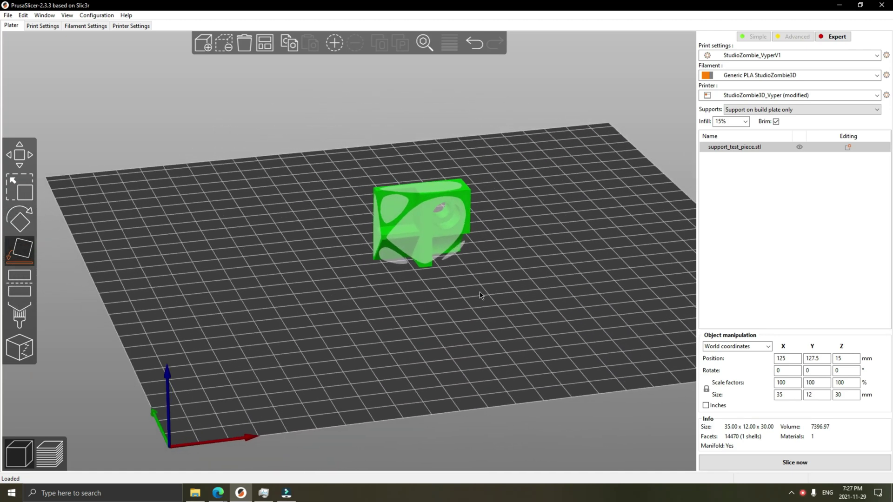
pyautogui.press('0')
pyautogui.click(419, 234)
pyautogui.click(419, 235)
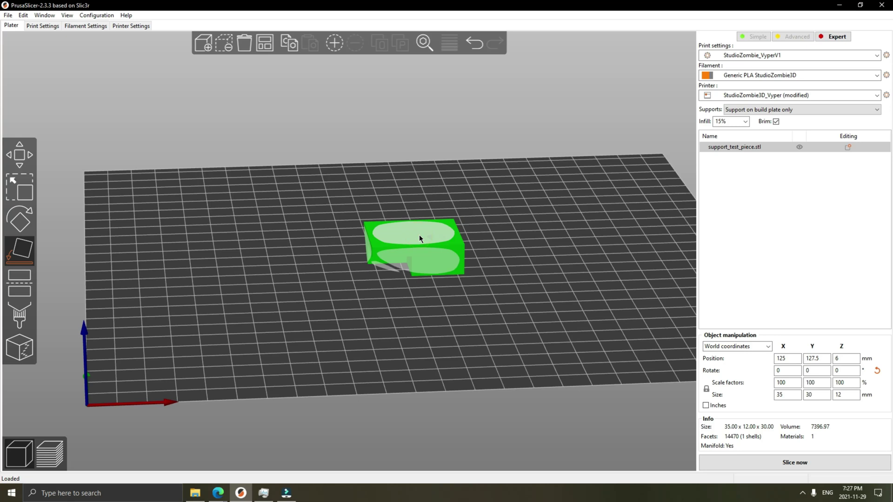
pyautogui.moveTo(383, 333); pyautogui.dragTo(402, 311)
pyautogui.scroll(3, 403, 311)
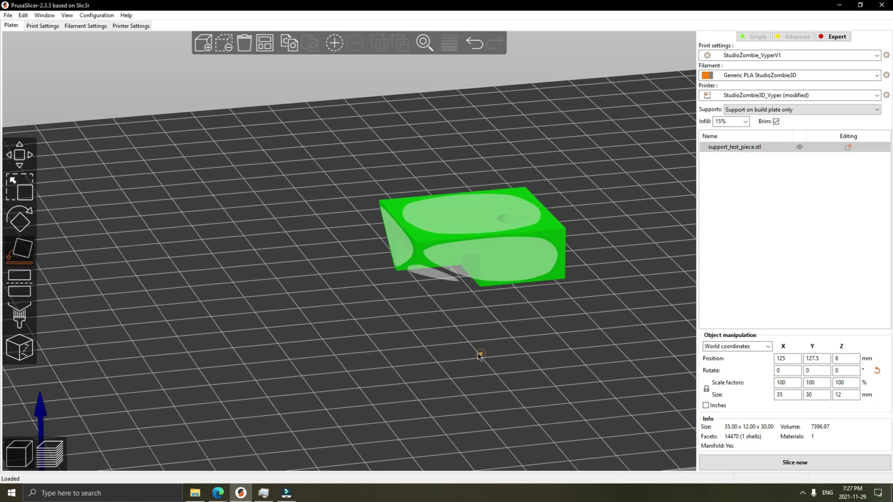
pyautogui.moveTo(478, 355); pyautogui.dragTo(462, 354)
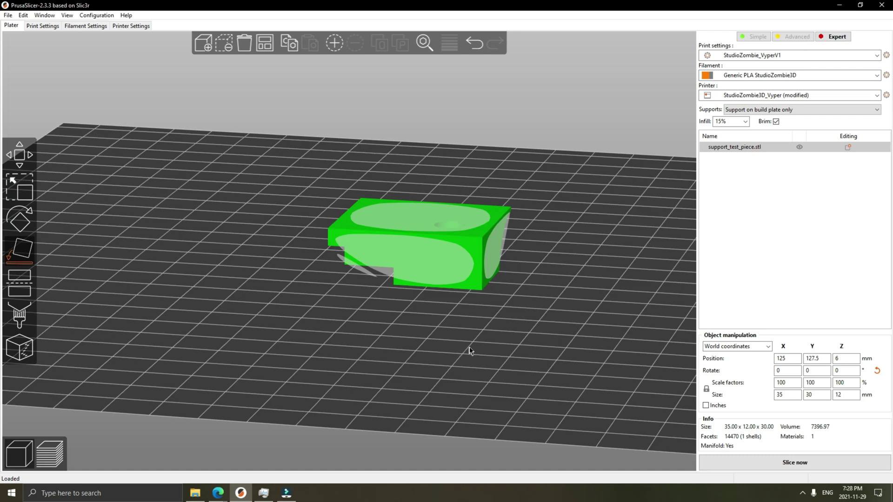
pyautogui.click(784, 114)
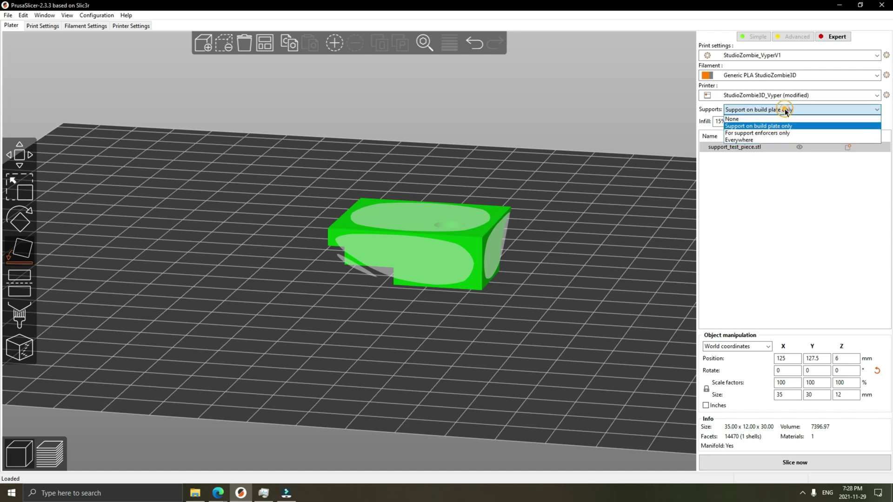
pyautogui.click(807, 127)
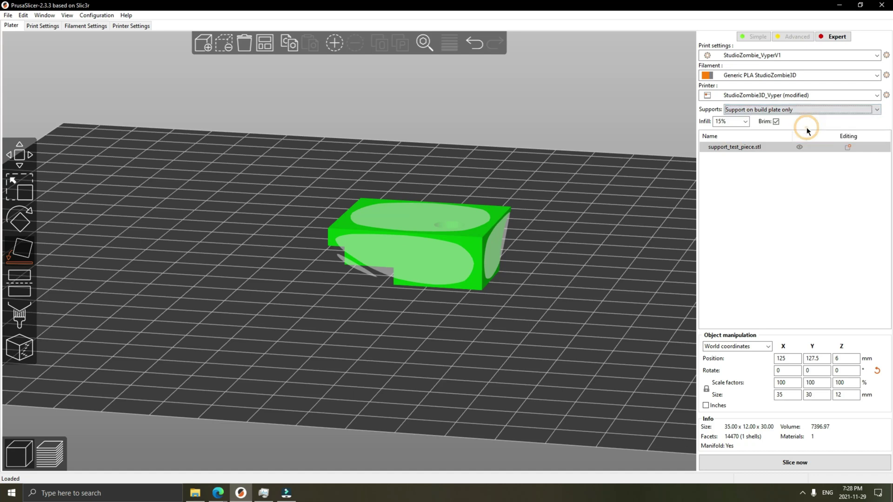
pyautogui.click(776, 121)
pyautogui.click(776, 122)
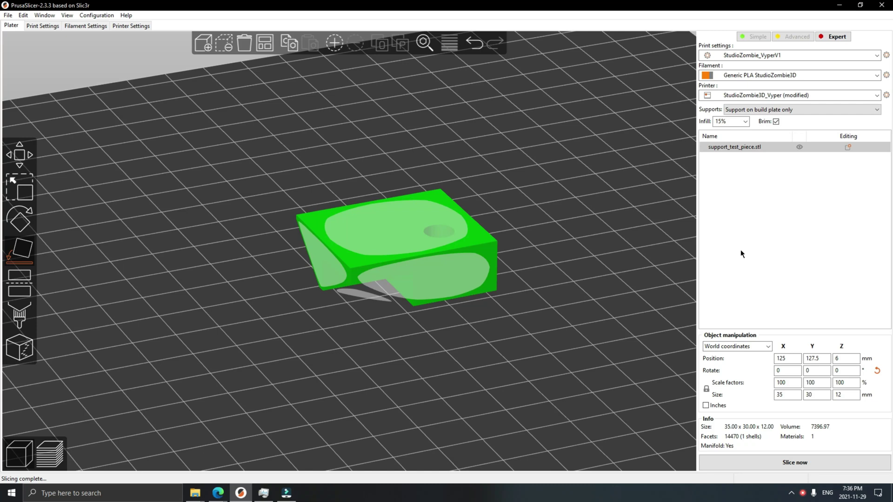
# - Slice the piece (2.21 m filament, 42m estimate) and preview layers up to 10.80
pyautogui.click(808, 462)
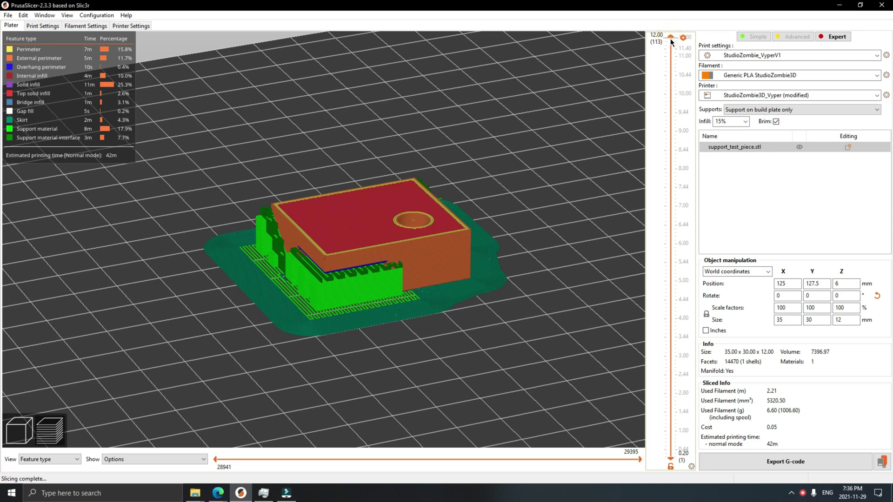
pyautogui.moveTo(671, 40)
pyautogui.mouseDown()
pyautogui.moveTo(673, 136)
pyautogui.moveTo(663, 181)
pyautogui.moveTo(670, 36)
pyautogui.mouseUp()
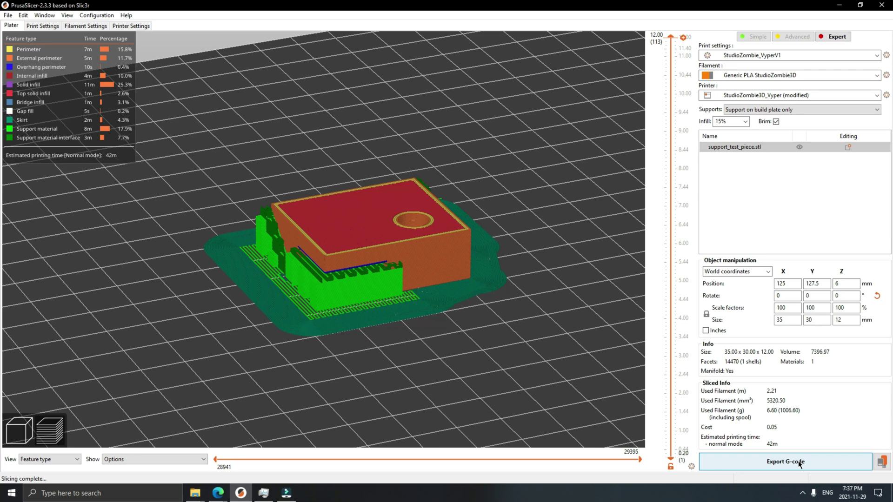
# - Export the G-code to the SD card under the default name AV_support_test_piece.gcode
pyautogui.click(885, 465)
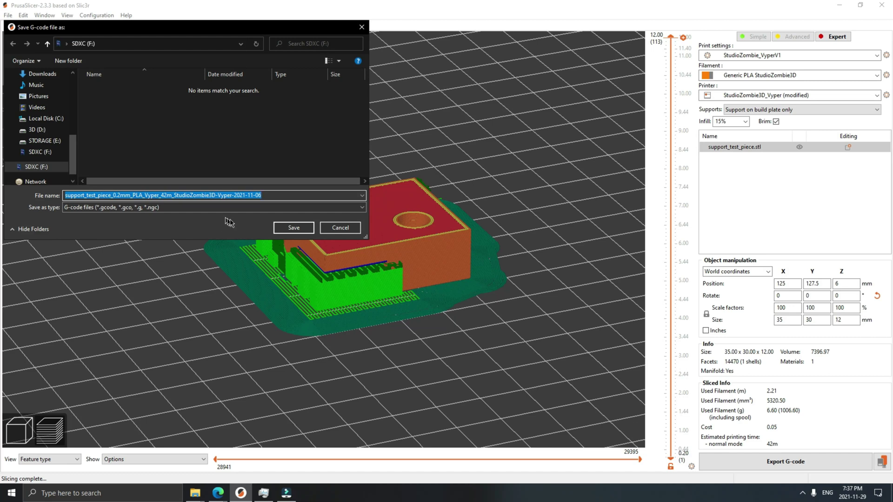
pyautogui.click(294, 228)
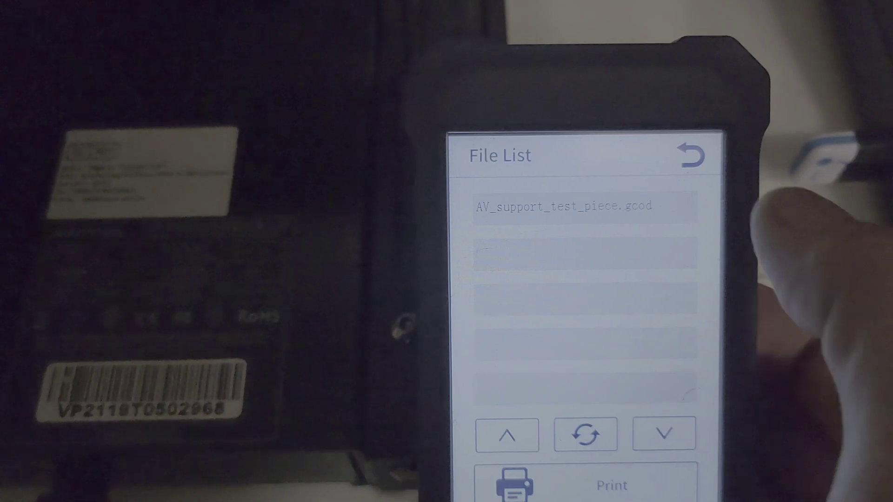
# - Select AV_support_test_piece.gcode on the Vyper touchscreen and start printing it
pyautogui.click(521, 160)
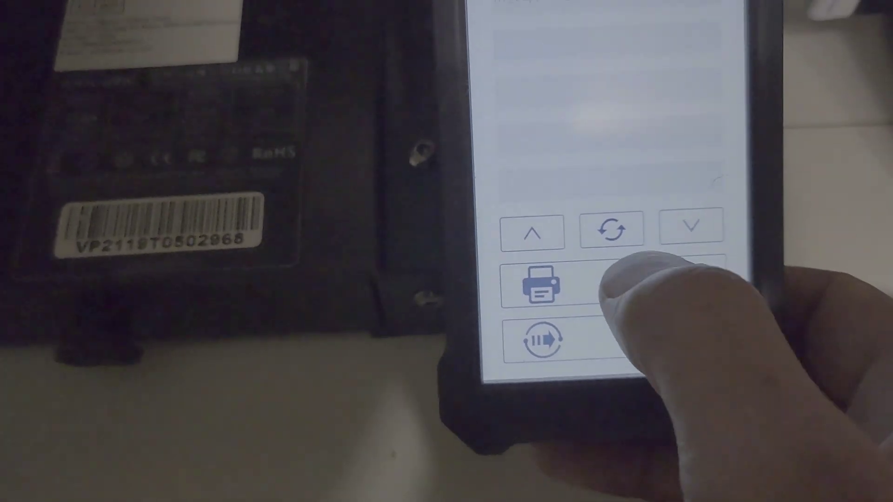
pyautogui.click(600, 292)
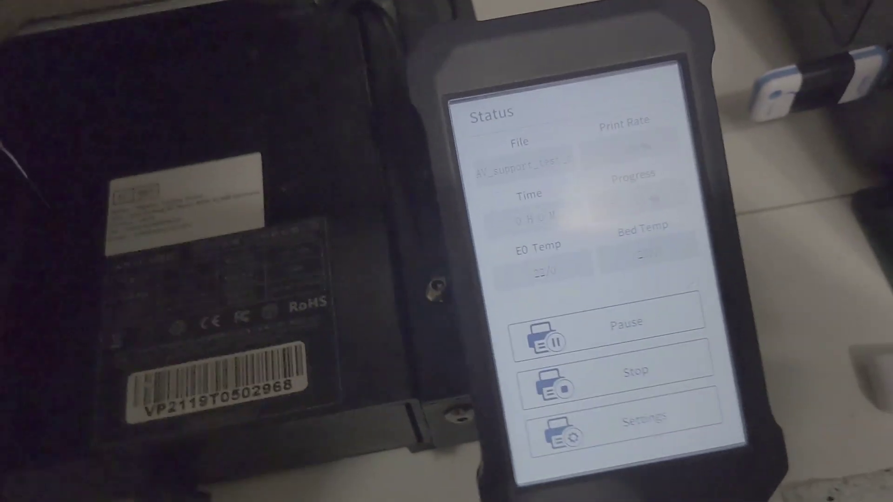